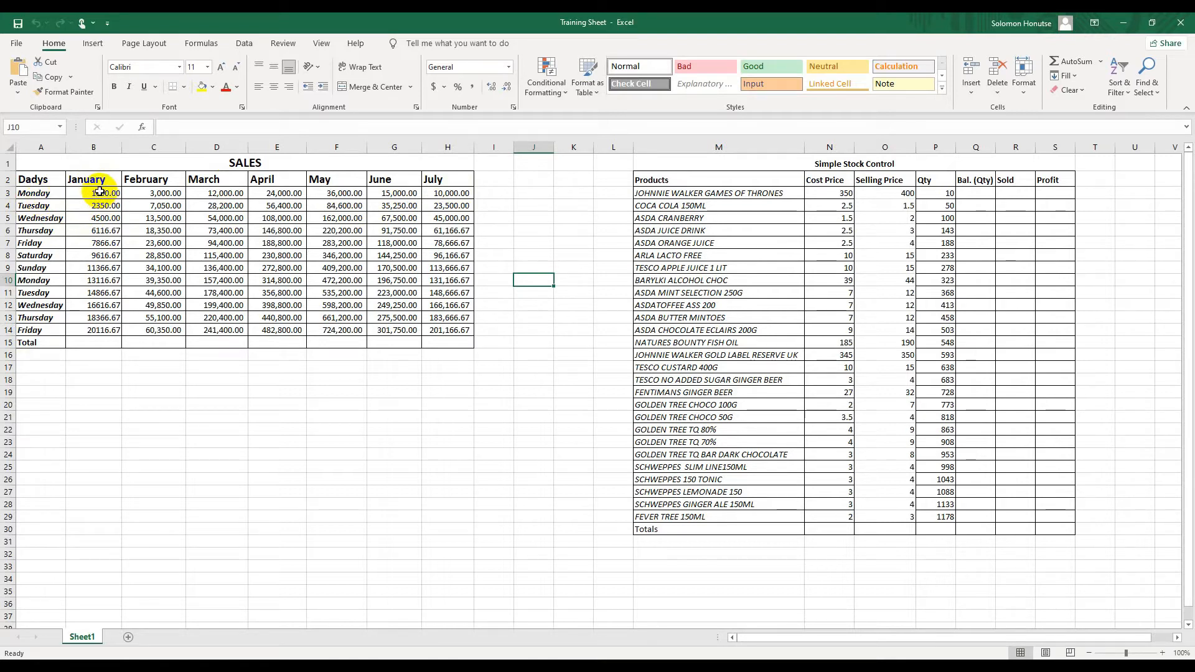
Step: Review the daily sales figures for each month from January to July, column by column
{"action": "left_click_drag", "start_coordinate": [99, 194], "coordinate": [92, 332]}
{"action": "left_click_drag", "start_coordinate": [165, 193], "coordinate": [165, 329]}
{"action": "left_click_drag", "start_coordinate": [231, 193], "coordinate": [226, 330]}
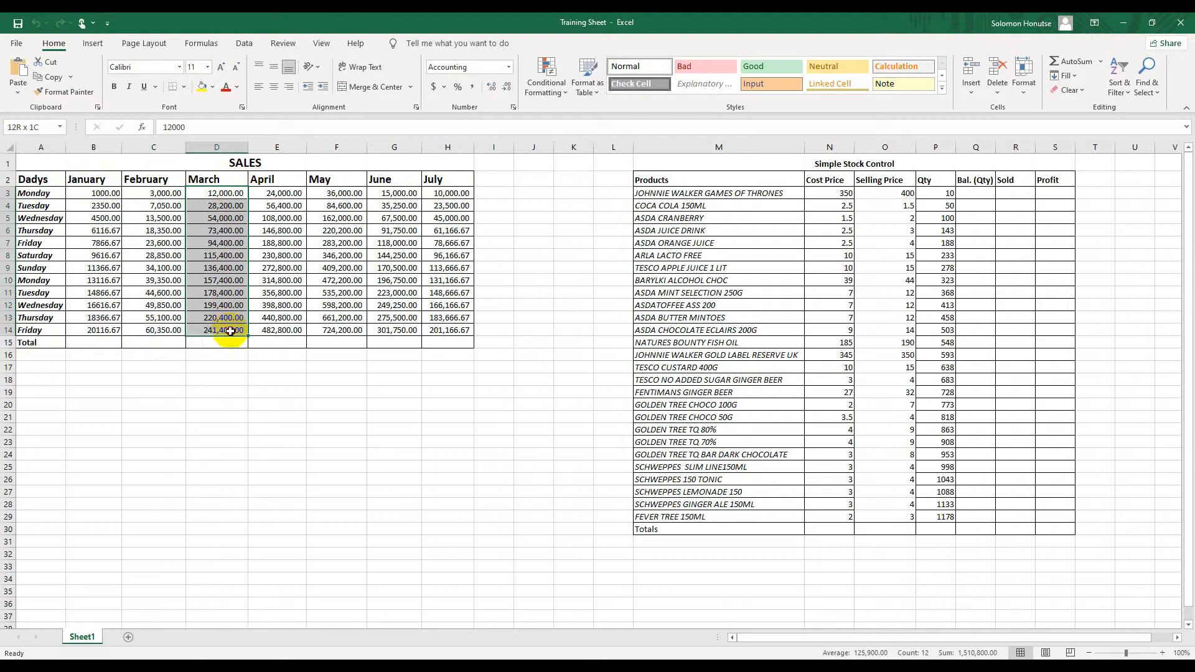
{"action": "left_click_drag", "start_coordinate": [282, 199], "coordinate": [287, 330]}
{"action": "left_click_drag", "start_coordinate": [346, 193], "coordinate": [349, 330]}
{"action": "left_click_drag", "start_coordinate": [394, 193], "coordinate": [397, 329]}
{"action": "left_click_drag", "start_coordinate": [445, 193], "coordinate": [451, 329]}
Step: Total the January sales in B15 with AutoSum and fill the total across the Total row through July
{"action": "left_click", "coordinate": [98, 341]}
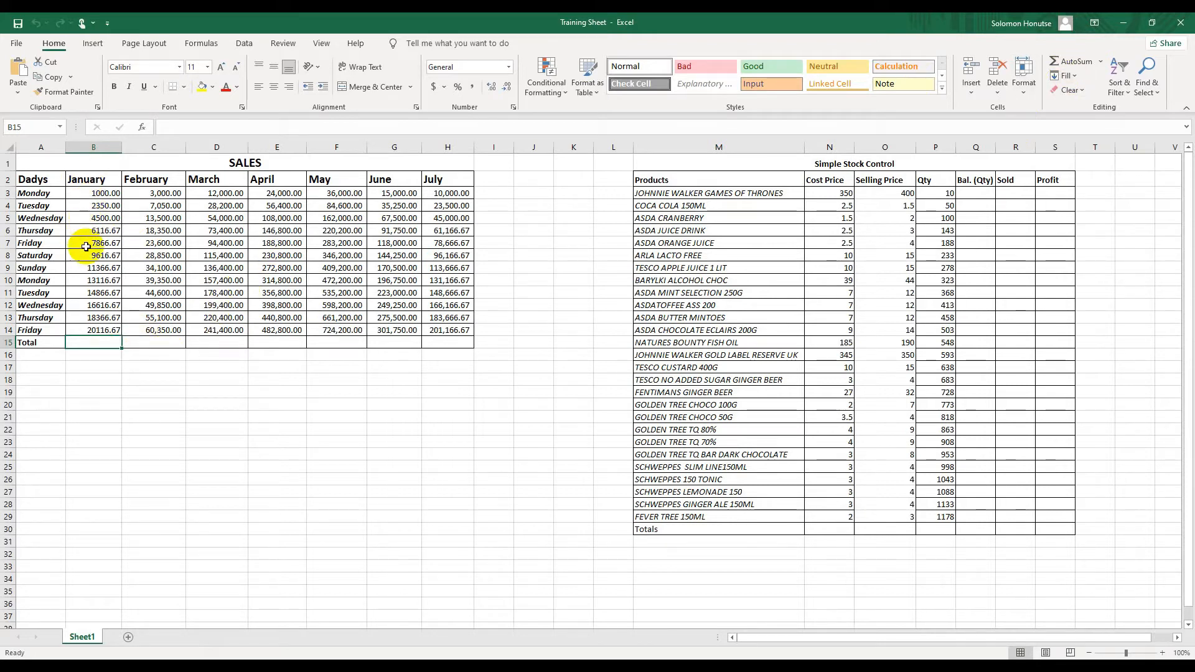
{"action": "left_click_drag", "start_coordinate": [94, 195], "coordinate": [110, 343]}
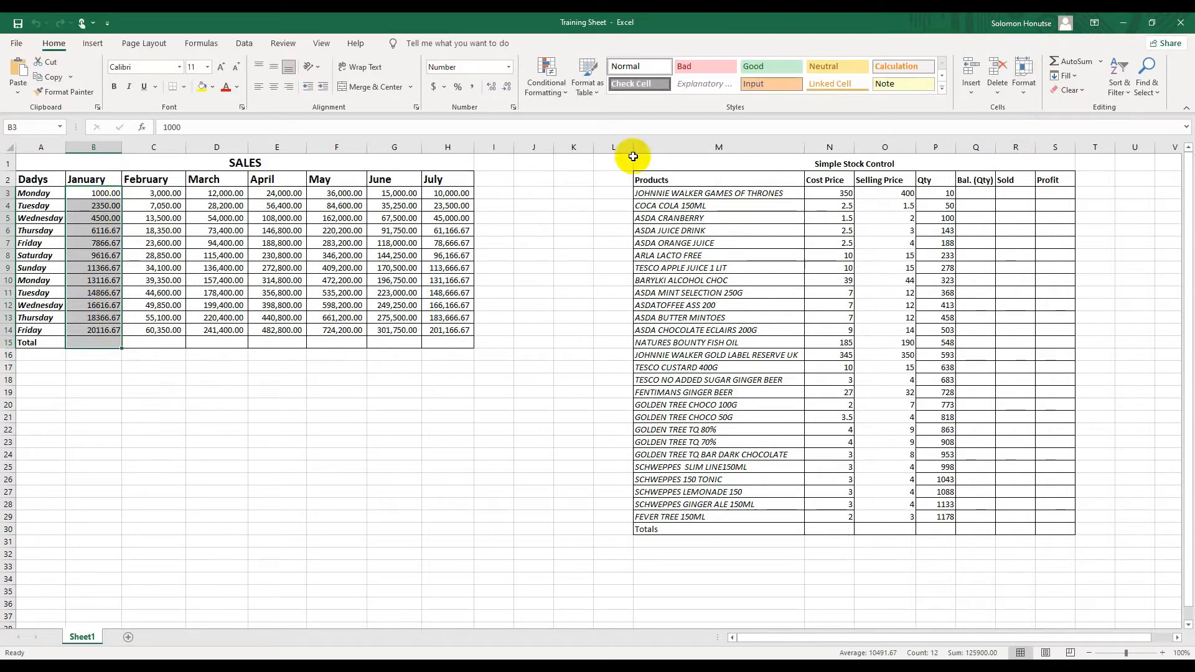
{"action": "left_click", "coordinate": [1071, 64]}
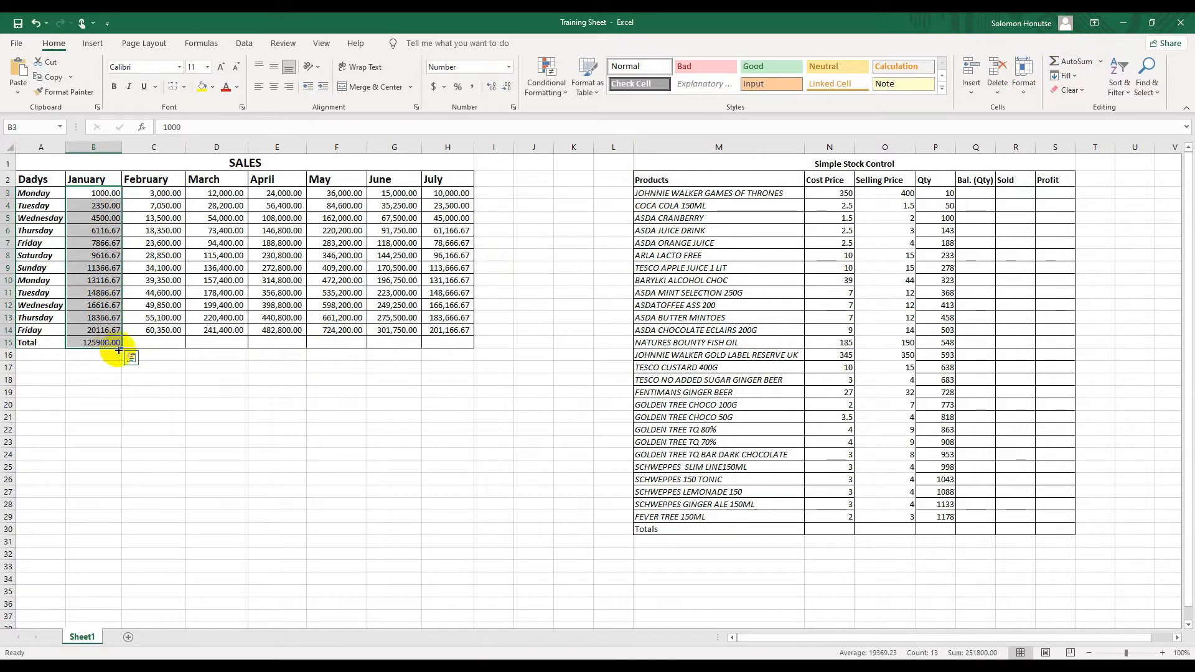
{"action": "left_click_drag", "start_coordinate": [118, 350], "coordinate": [468, 354]}
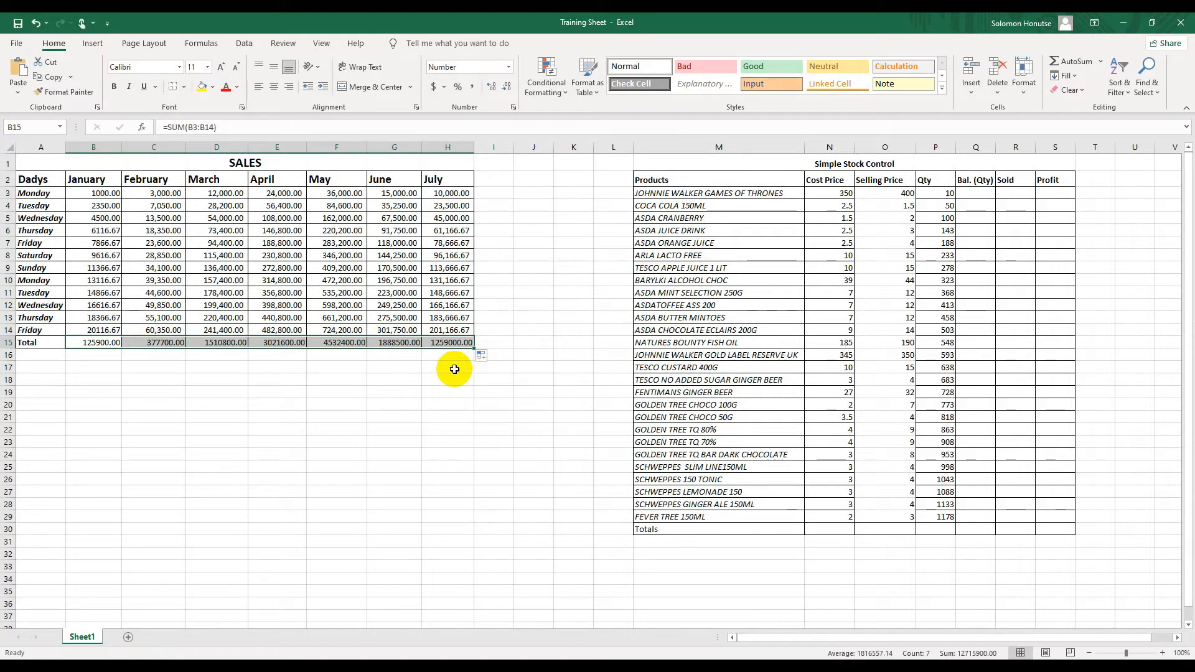
{"action": "left_click", "coordinate": [197, 356]}
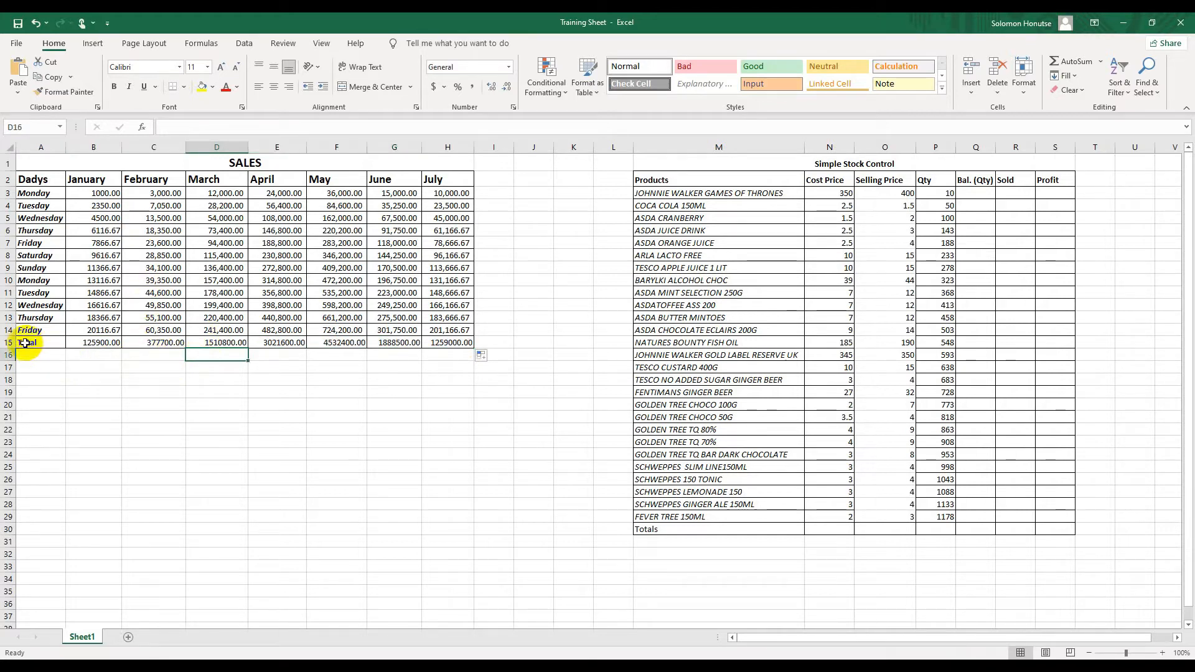
Step: Format the monthly totals in B15:H15 as bold with font size 12
{"action": "left_click_drag", "start_coordinate": [102, 342], "coordinate": [455, 341]}
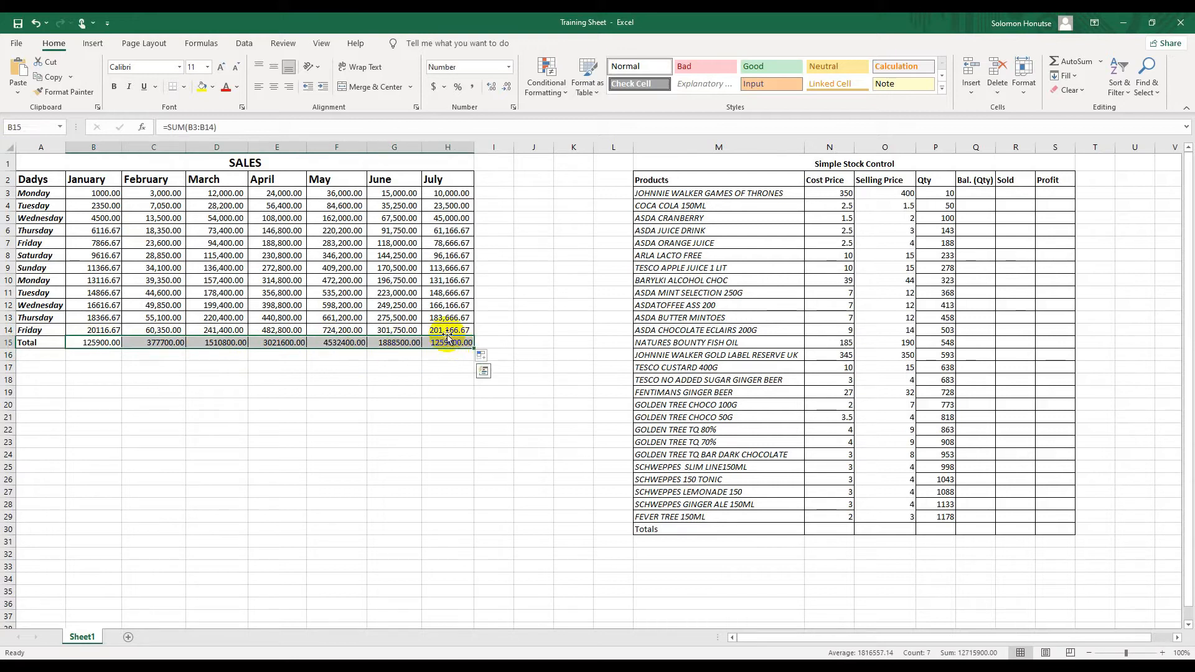
{"action": "left_click", "coordinate": [115, 88]}
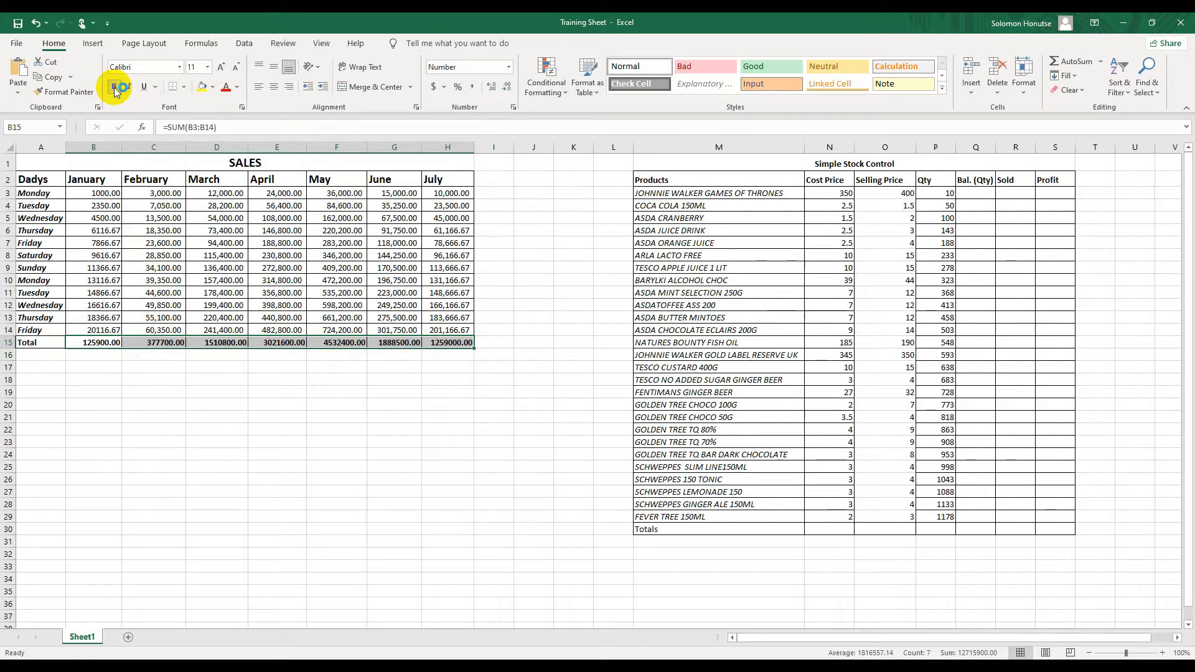
{"action": "left_click", "coordinate": [208, 67]}
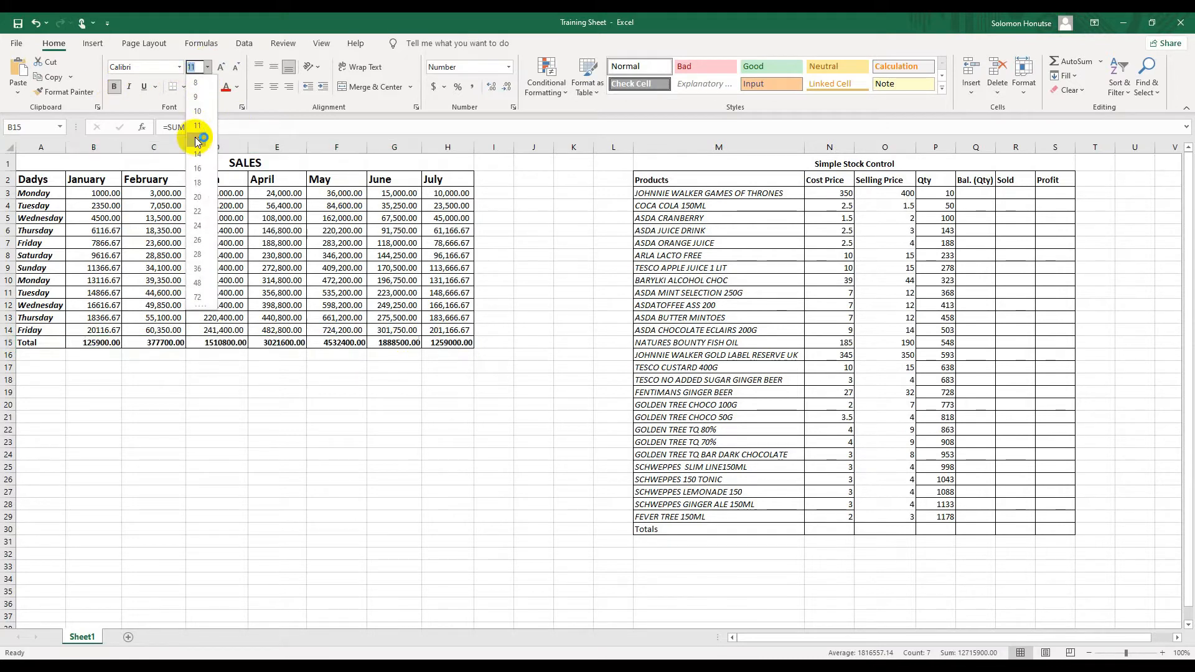
{"action": "left_click", "coordinate": [196, 129]}
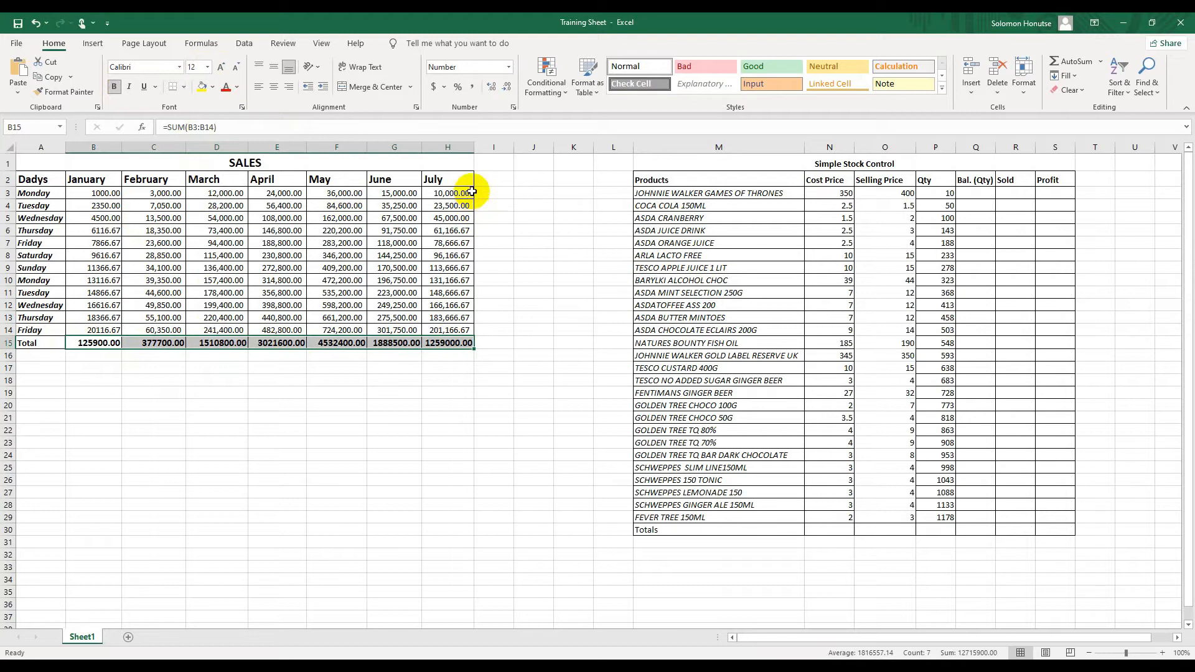
{"action": "left_click", "coordinate": [199, 380]}
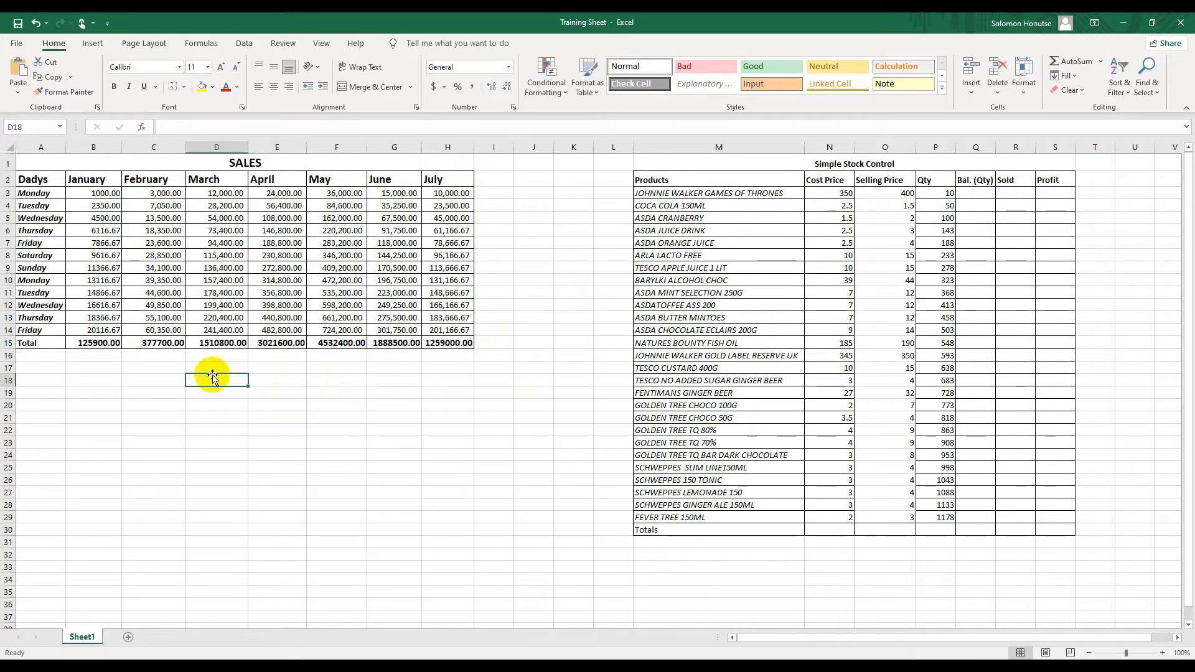
Step: Insert a new column between February and March and enter the heading Difference in D2
{"action": "left_click_drag", "start_coordinate": [29, 343], "coordinate": [446, 177]}
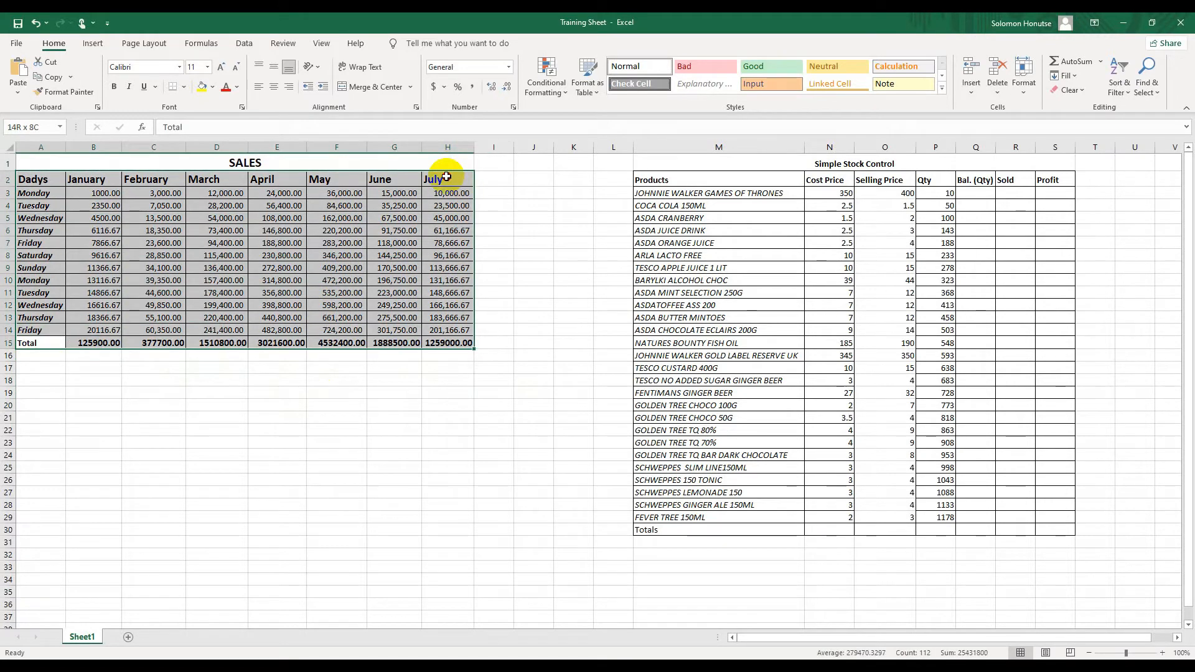
{"action": "left_click_drag", "start_coordinate": [446, 177], "coordinate": [446, 177]}
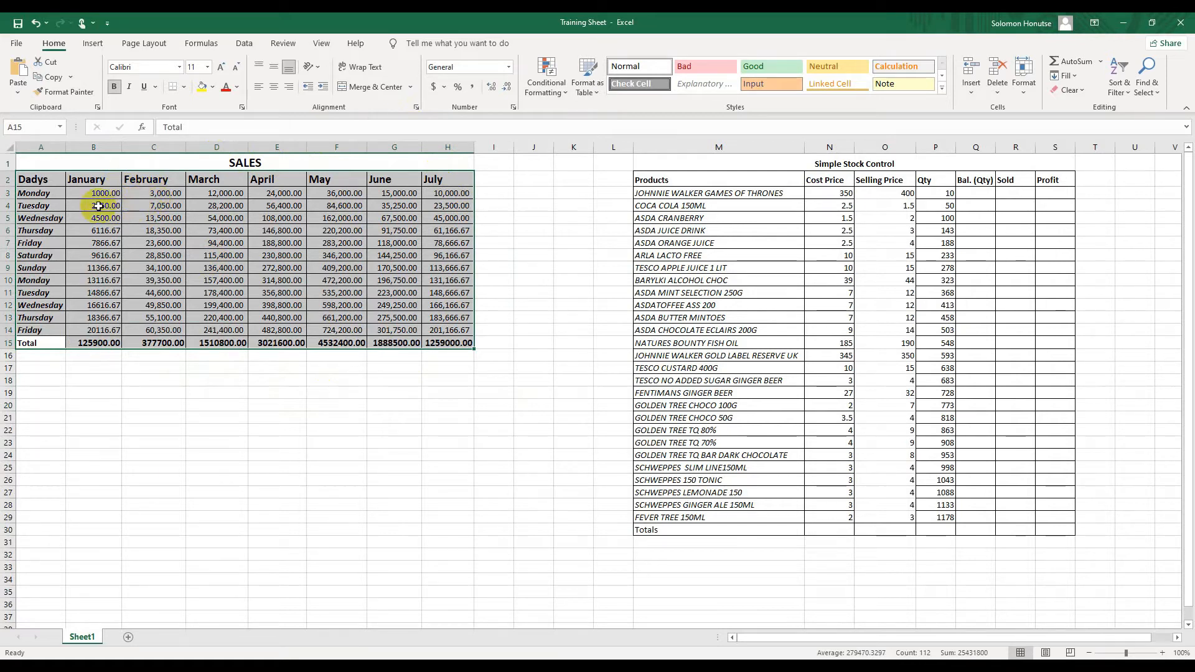
{"action": "left_click", "coordinate": [224, 148]}
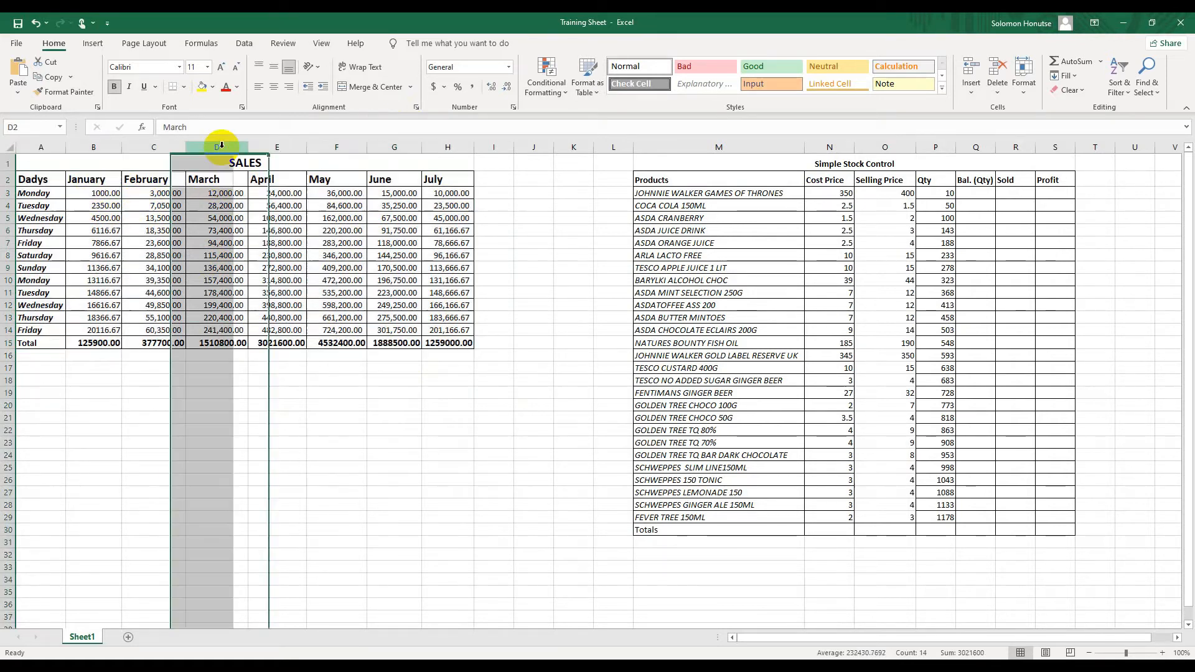
{"action": "right_click", "coordinate": [224, 149]}
{"action": "left_click", "coordinate": [256, 250]}
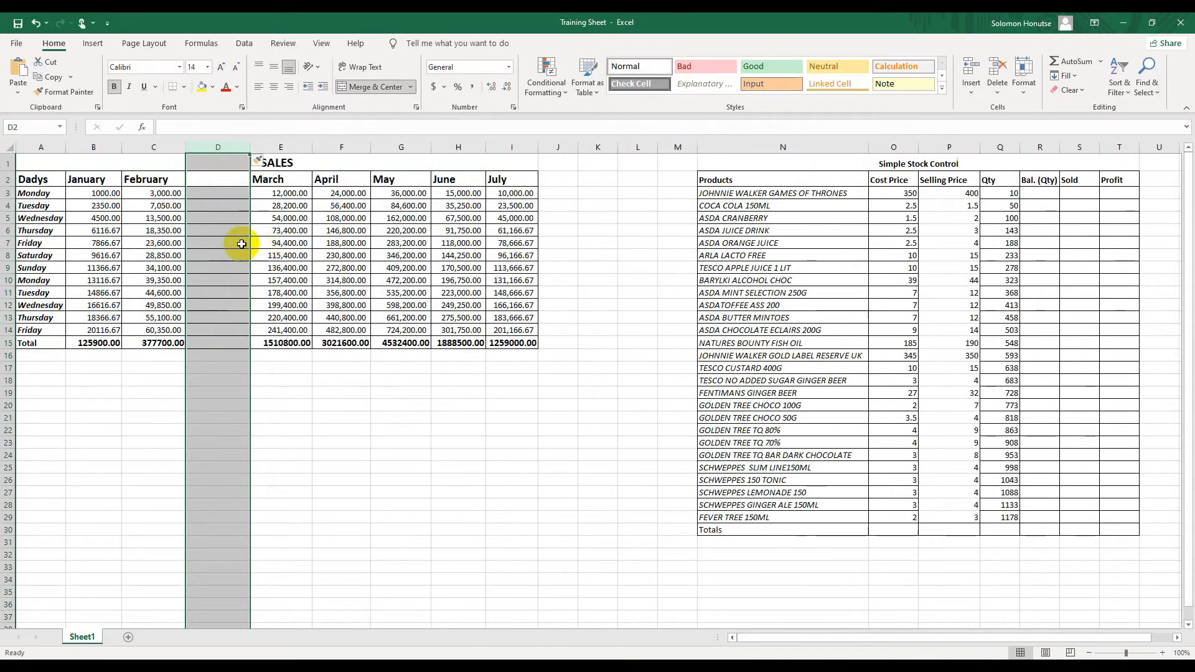
{"action": "left_click", "coordinate": [214, 193]}
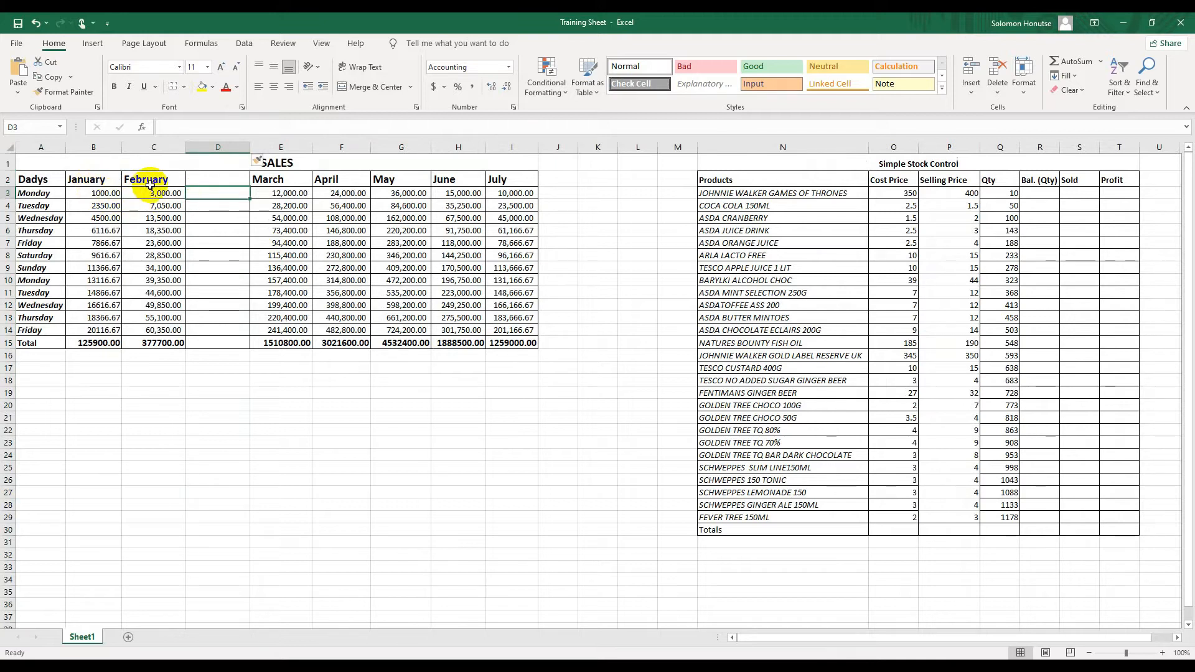
{"action": "left_click", "coordinate": [216, 180]}
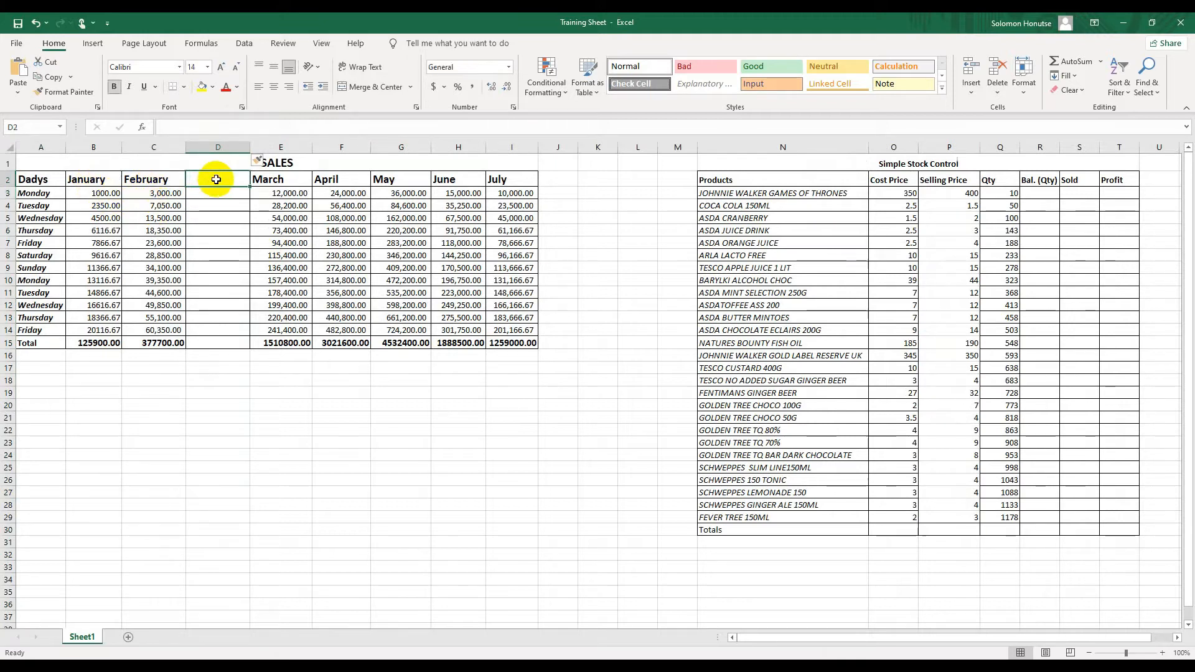
{"action": "type", "text": "Differ"}
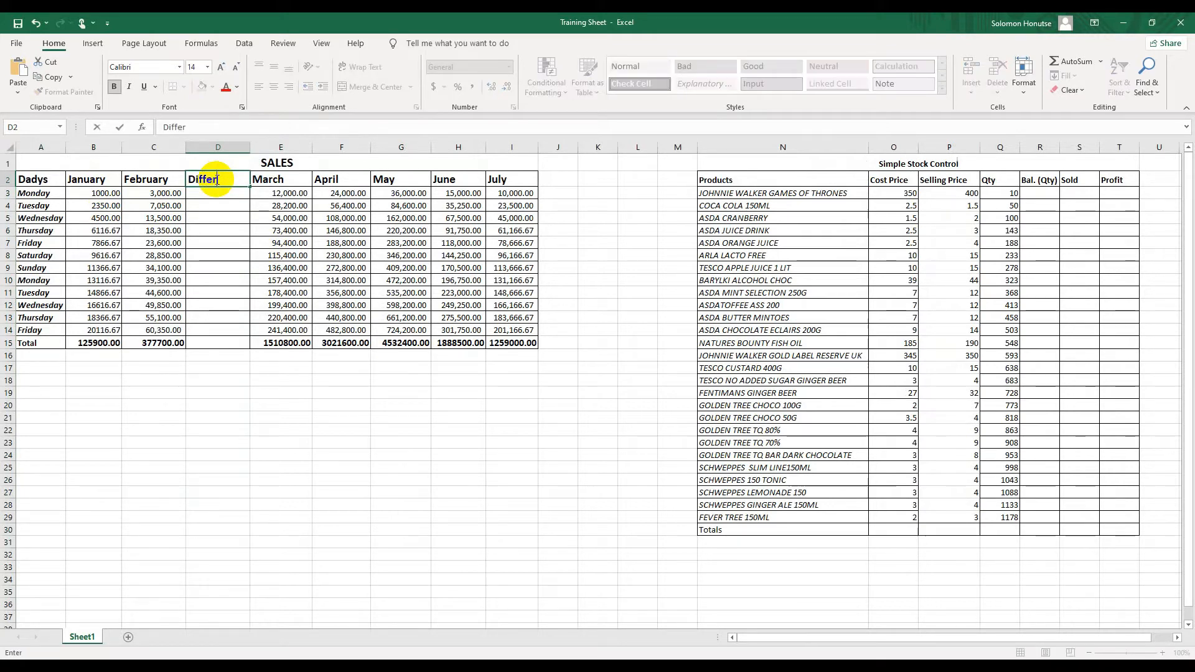
{"action": "type", "text": "ence"}
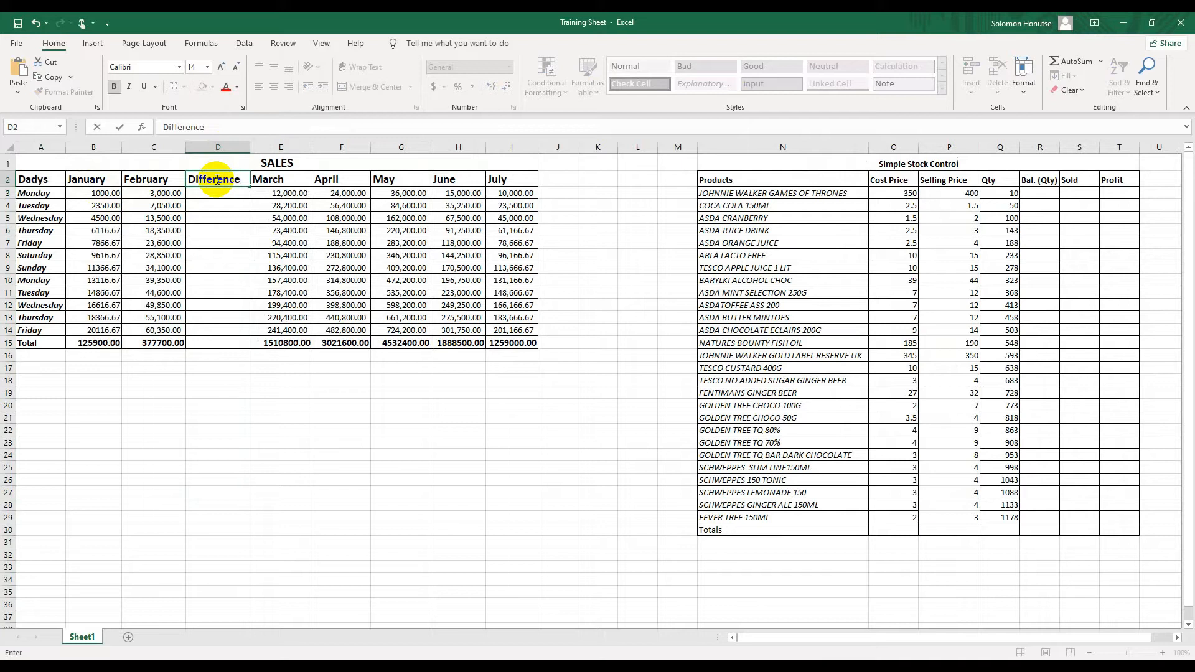
{"action": "left_click", "coordinate": [205, 206]}
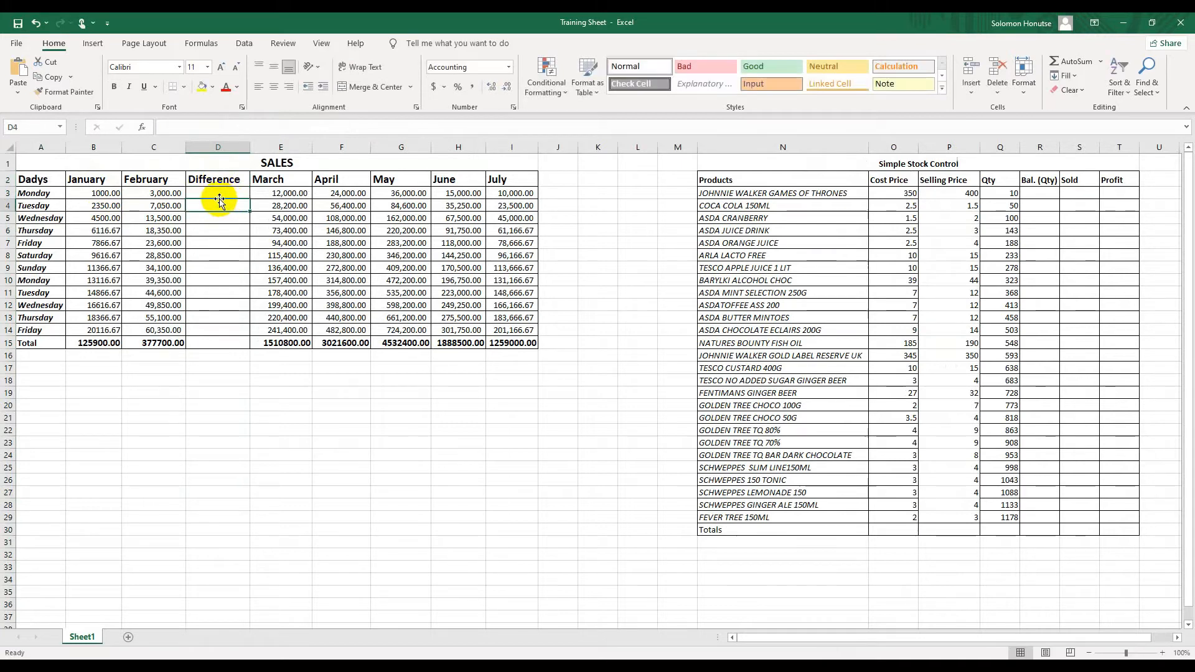
Step: Enter the formula =B3-C3 in D3 and fill it down the Difference column through D14
{"action": "left_click", "coordinate": [97, 193]}
{"action": "left_click", "coordinate": [150, 192]}
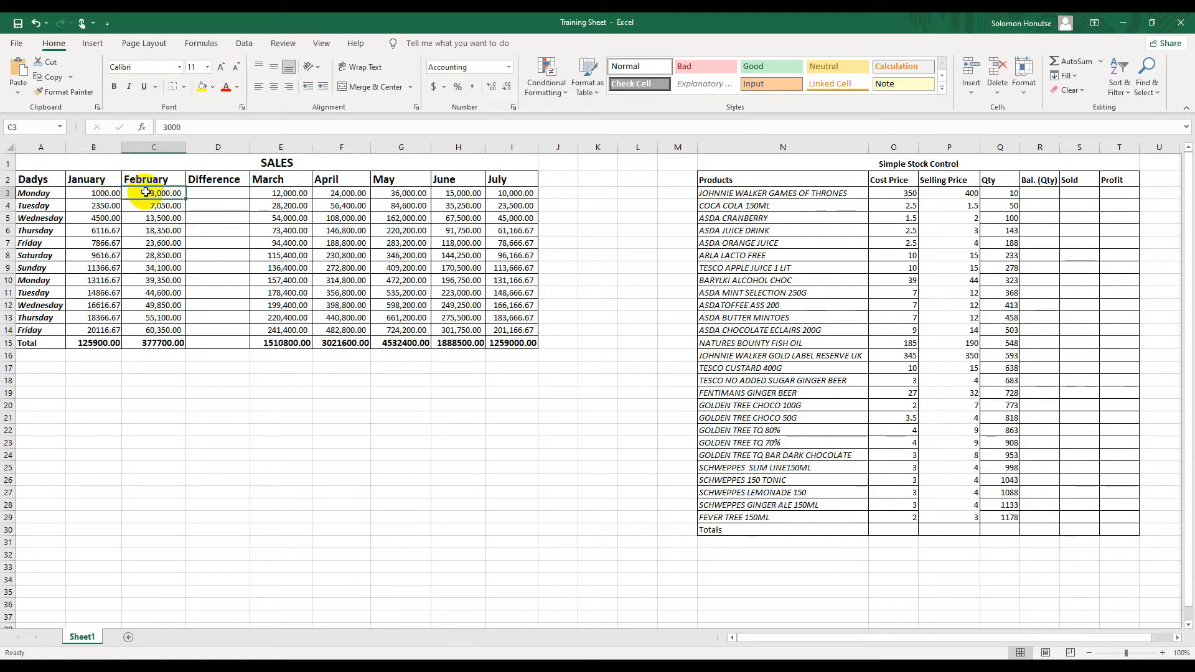
{"action": "left_click", "coordinate": [203, 196]}
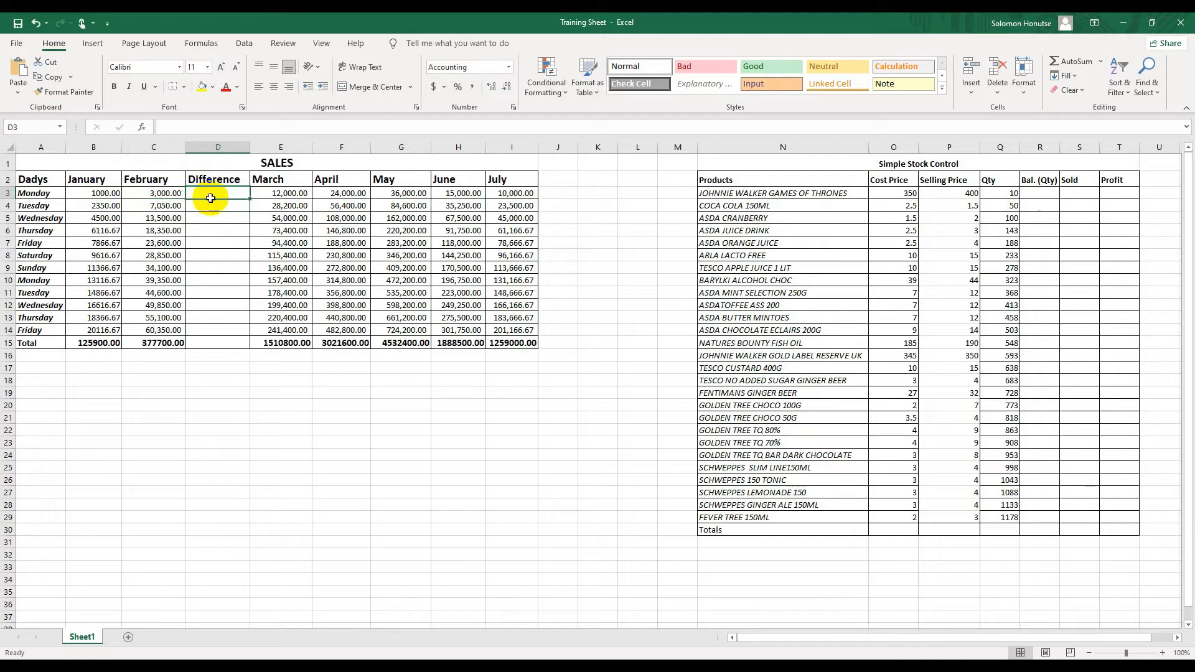
{"action": "type", "text": "="}
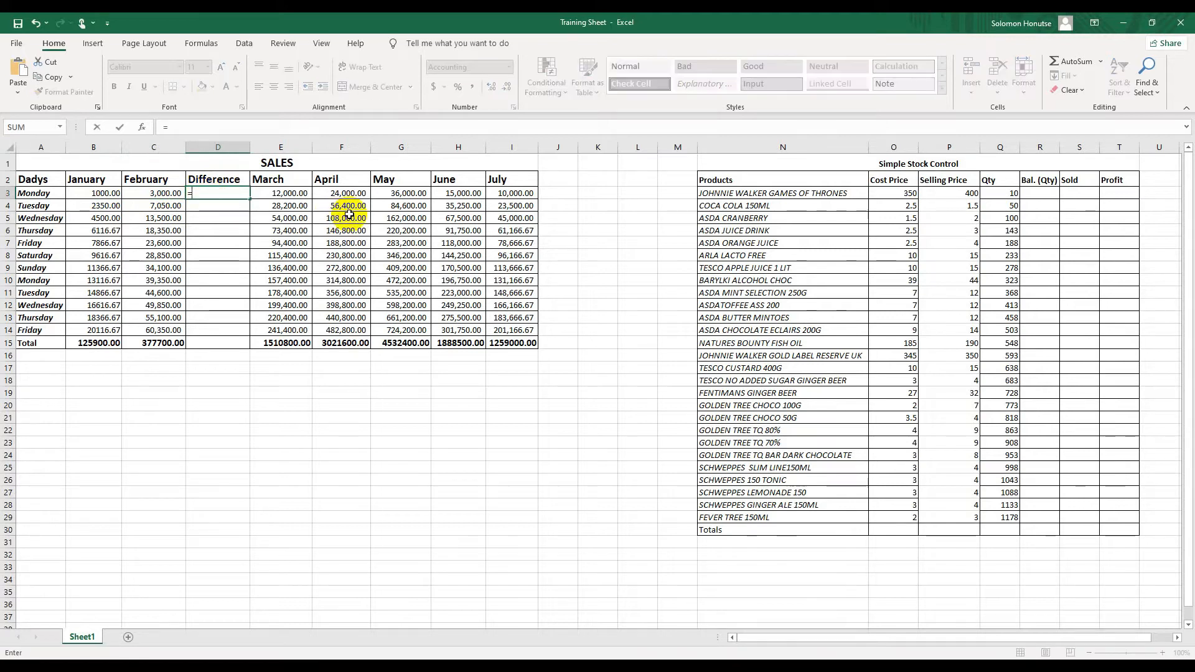
{"action": "left_click", "coordinate": [102, 192]}
{"action": "type", "text": "-"}
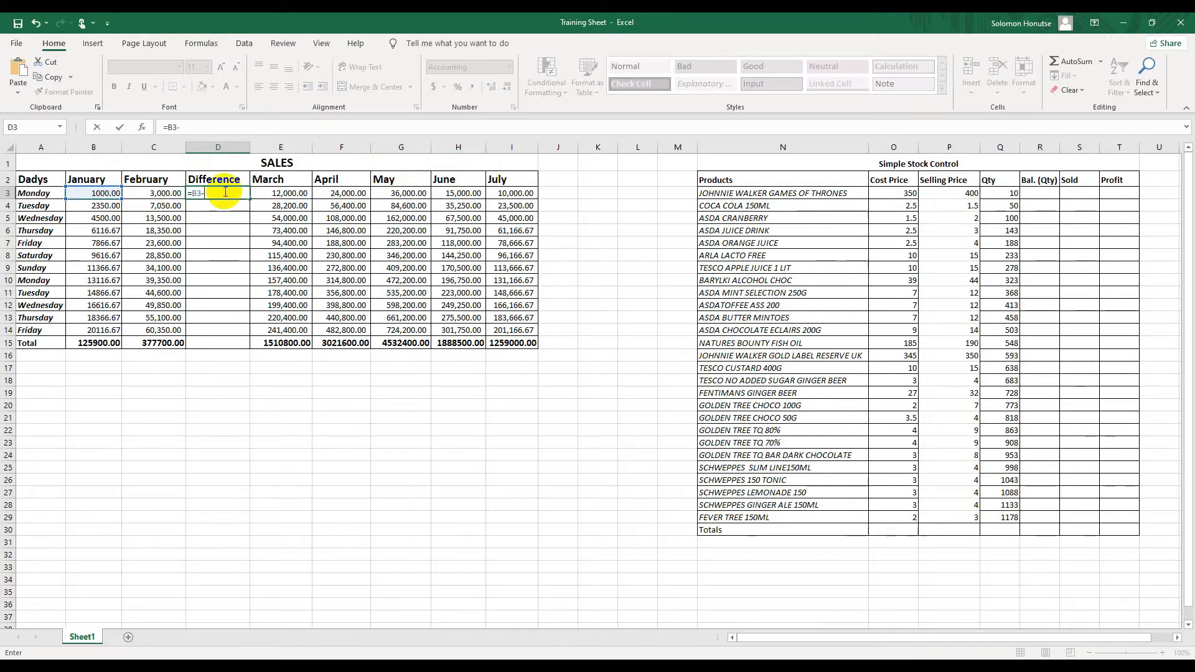
{"action": "left_click", "coordinate": [159, 192]}
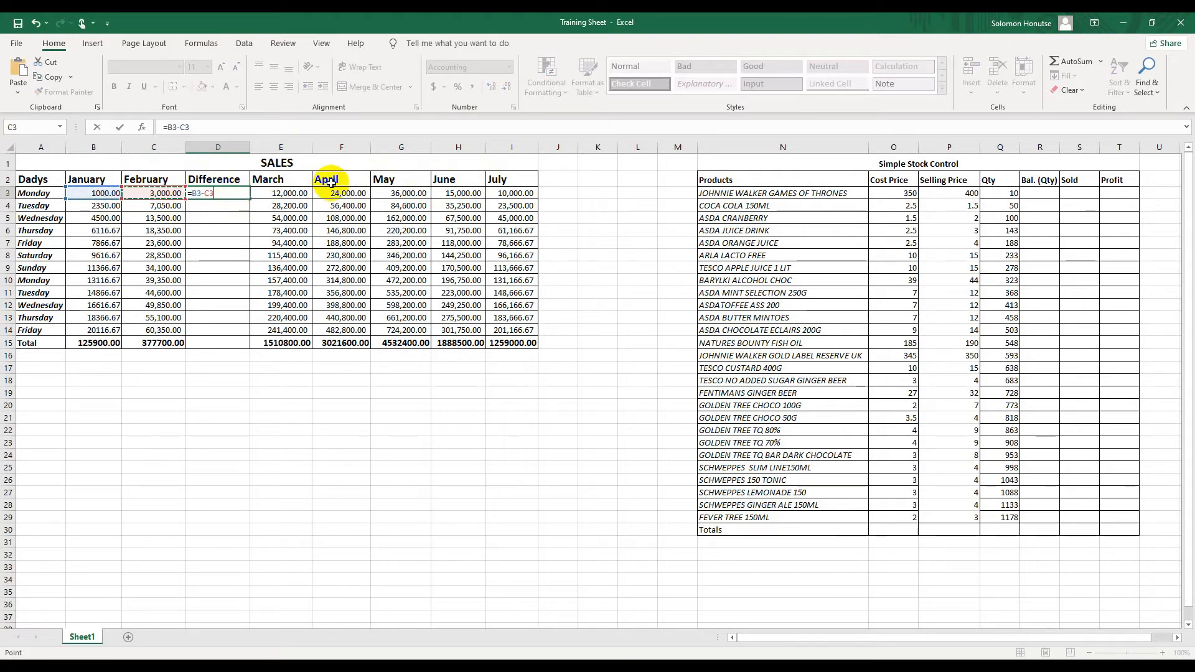
{"action": "key", "text": "Return"}
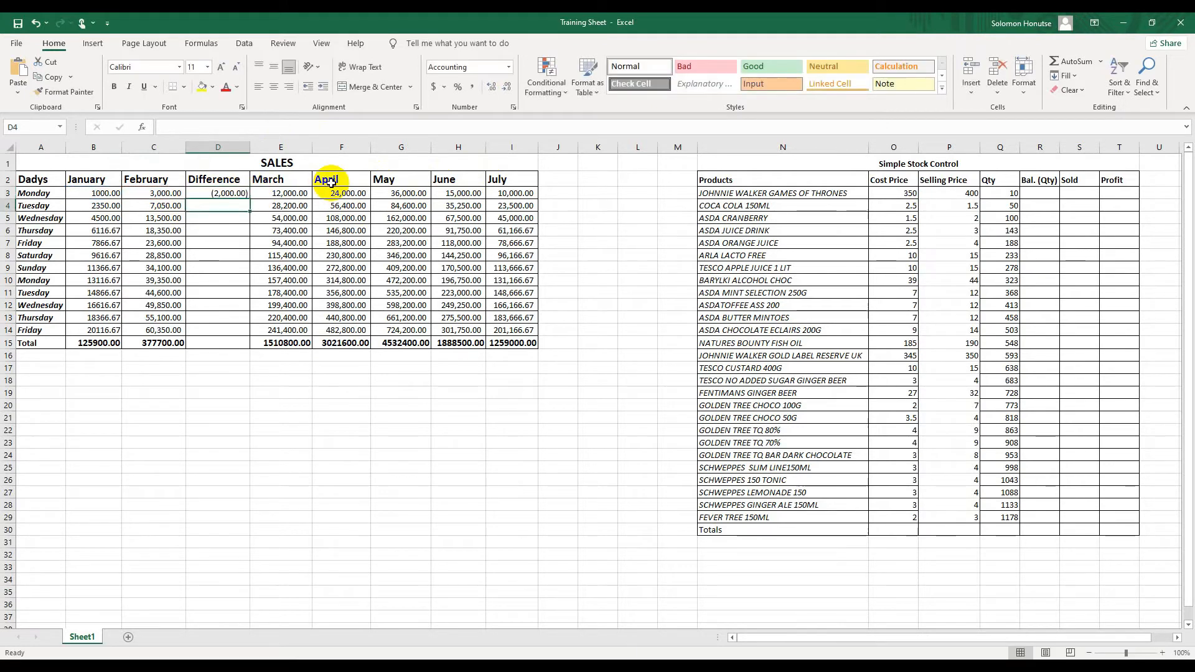
{"action": "left_click", "coordinate": [242, 192]}
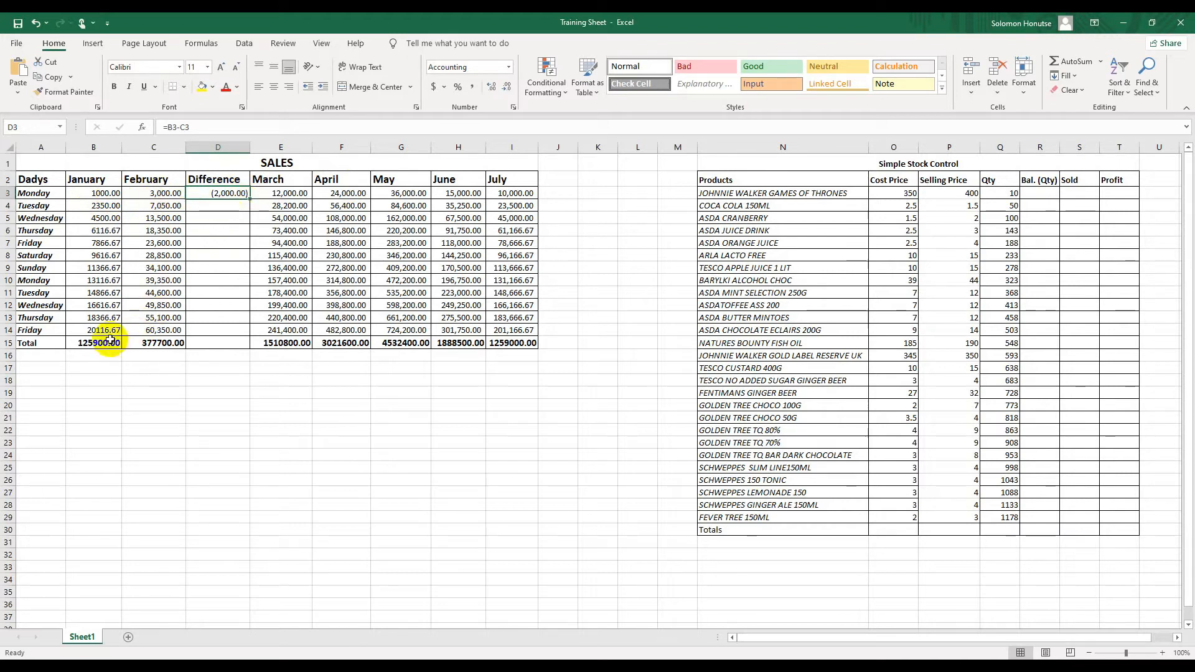
{"action": "left_click_drag", "start_coordinate": [248, 199], "coordinate": [234, 337]}
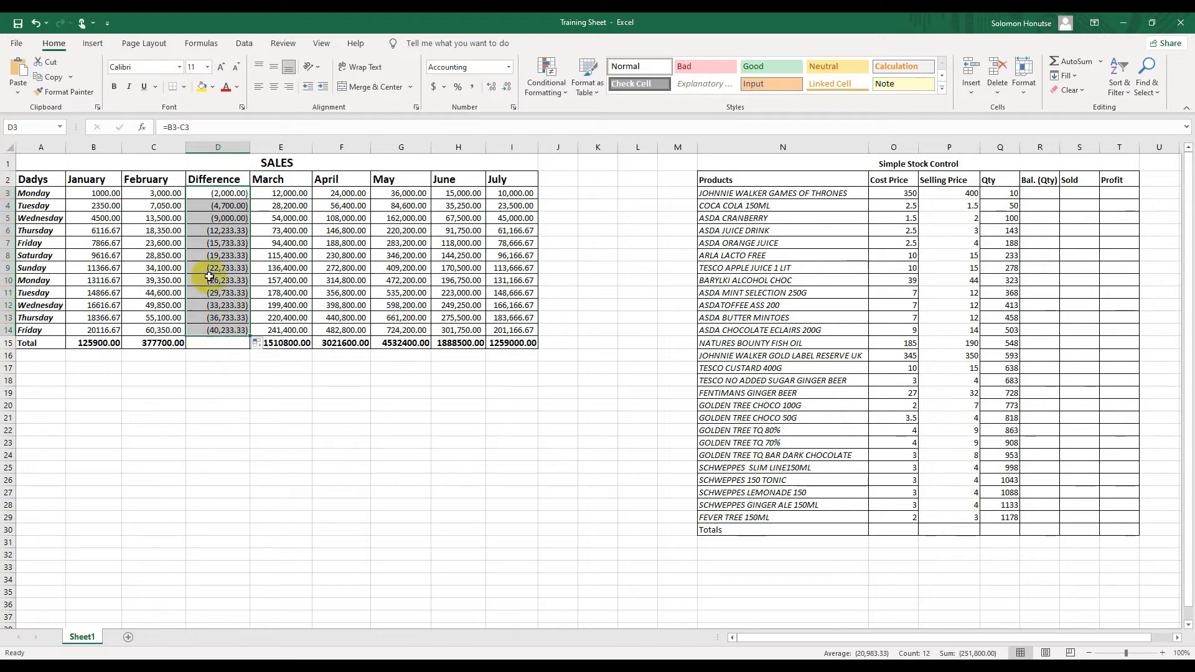
Step: Replace the formula in D3 with =C3-B3 and fill it down the Difference column through the Total row
{"action": "left_click", "coordinate": [212, 193]}
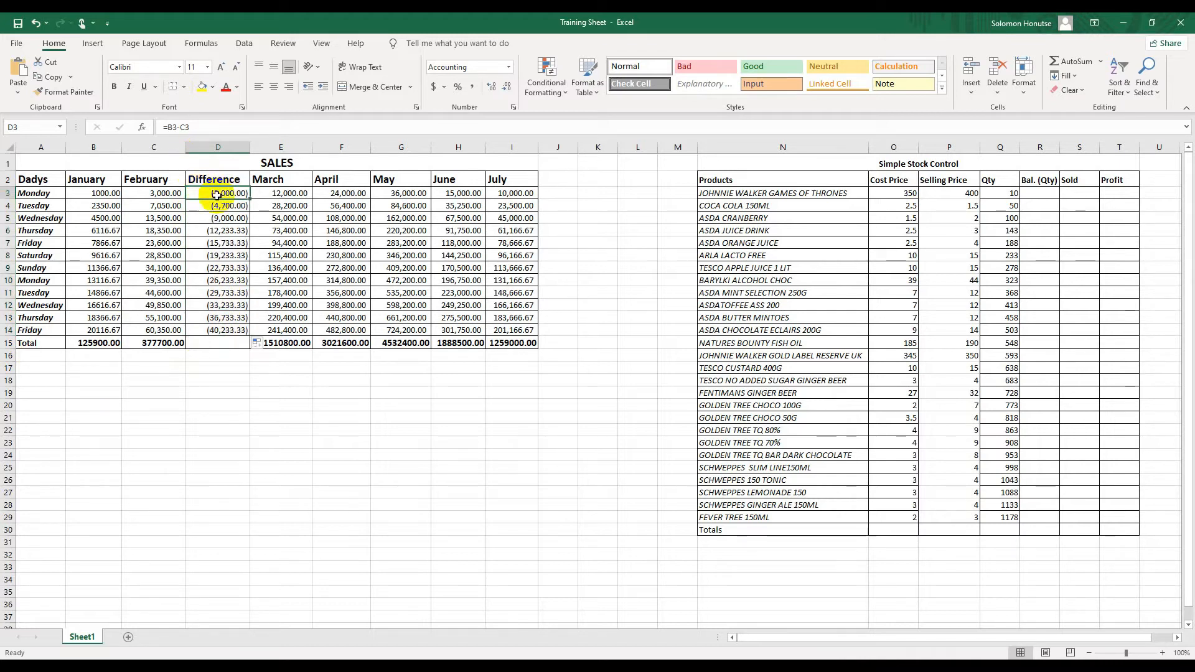
{"action": "type", "text": "="}
{"action": "left_click", "coordinate": [165, 194]}
{"action": "type", "text": "-"}
{"action": "left_click", "coordinate": [103, 194]}
{"action": "key", "text": "Return"}
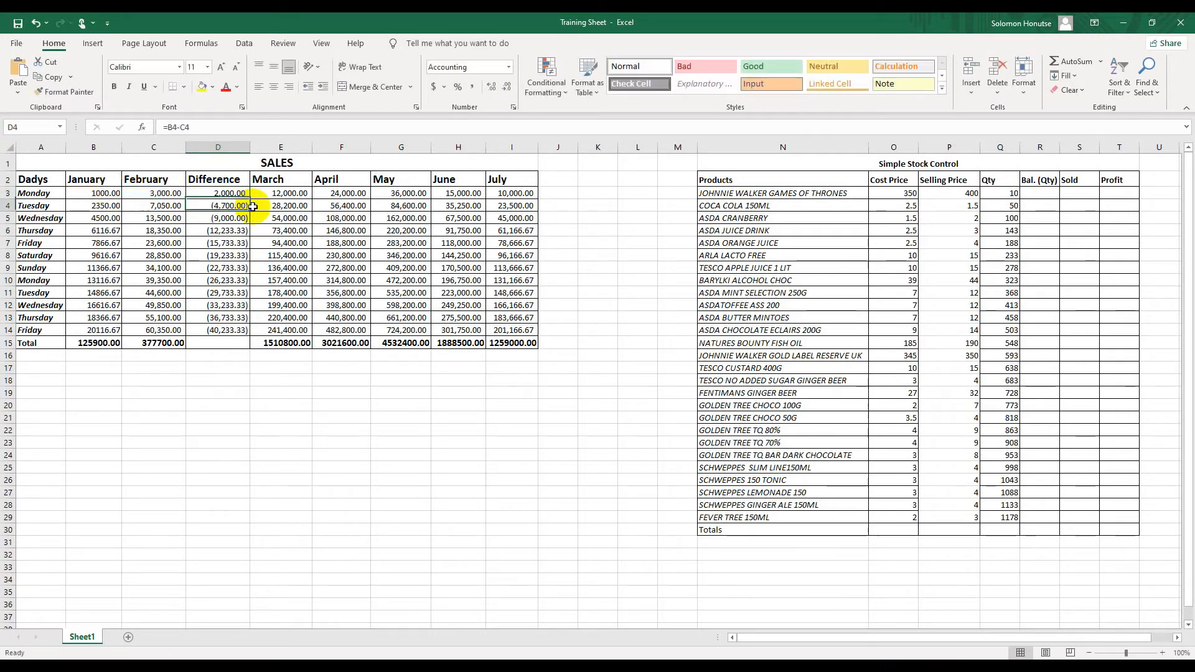
{"action": "left_click", "coordinate": [238, 193]}
{"action": "left_click_drag", "start_coordinate": [248, 199], "coordinate": [246, 347]}
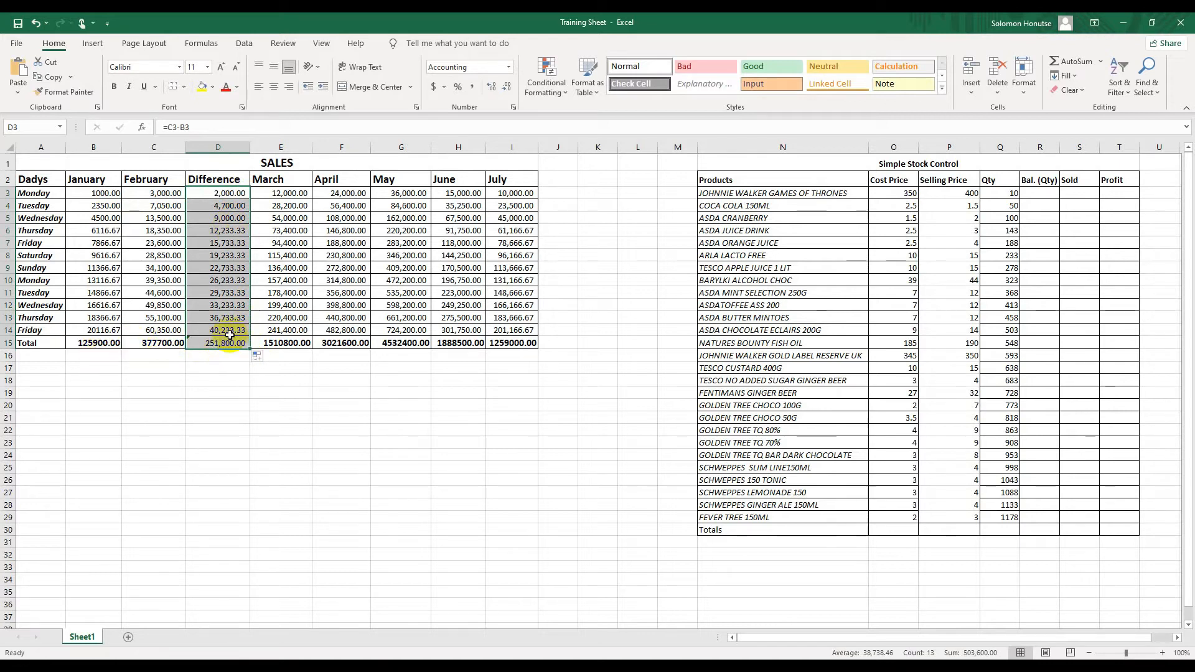
{"action": "left_click", "coordinate": [290, 367]}
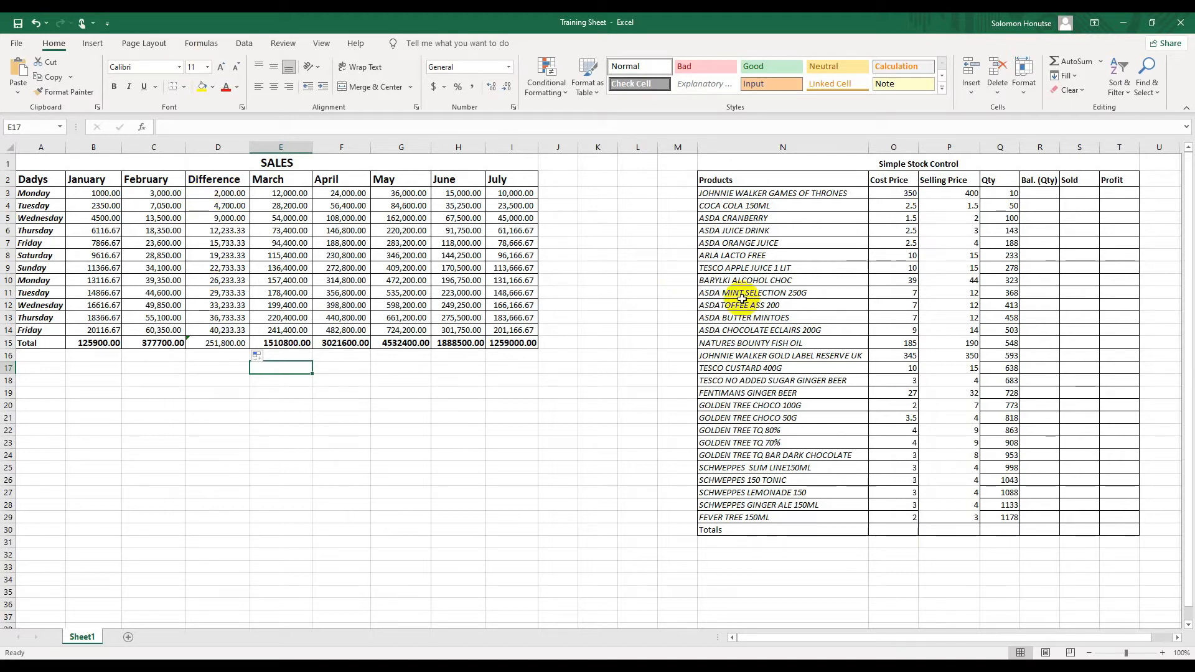
Step: Review the Products, Cost Price, Selling Price and Qty columns of the Simple Stock Control table
{"action": "left_click_drag", "start_coordinate": [738, 185], "coordinate": [768, 529]}
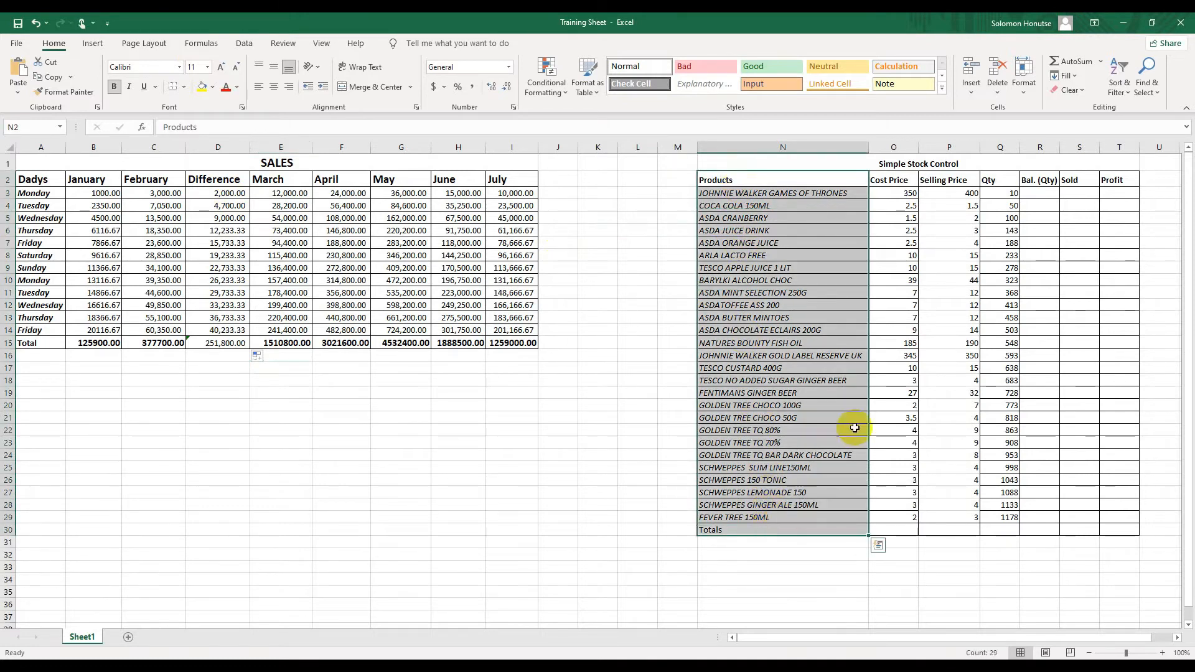
{"action": "left_click", "coordinate": [723, 180]}
{"action": "left_click_drag", "start_coordinate": [893, 193], "coordinate": [907, 519]}
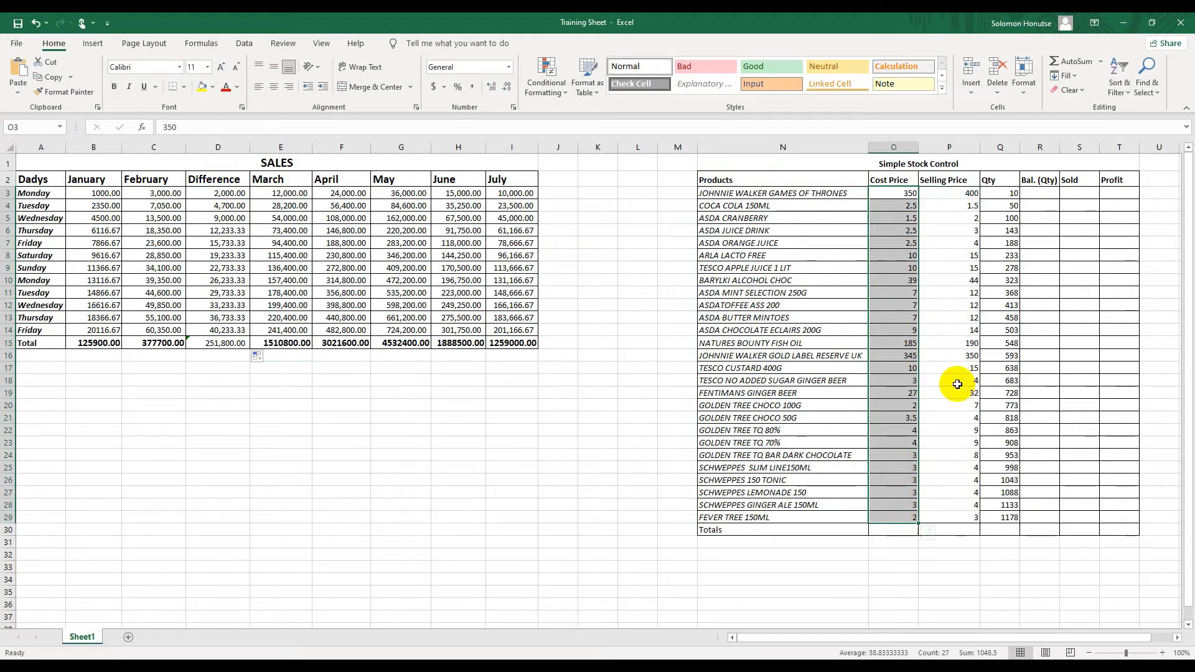
{"action": "left_click_drag", "start_coordinate": [962, 191], "coordinate": [954, 516]}
{"action": "left_click_drag", "start_coordinate": [996, 193], "coordinate": [1008, 516]}
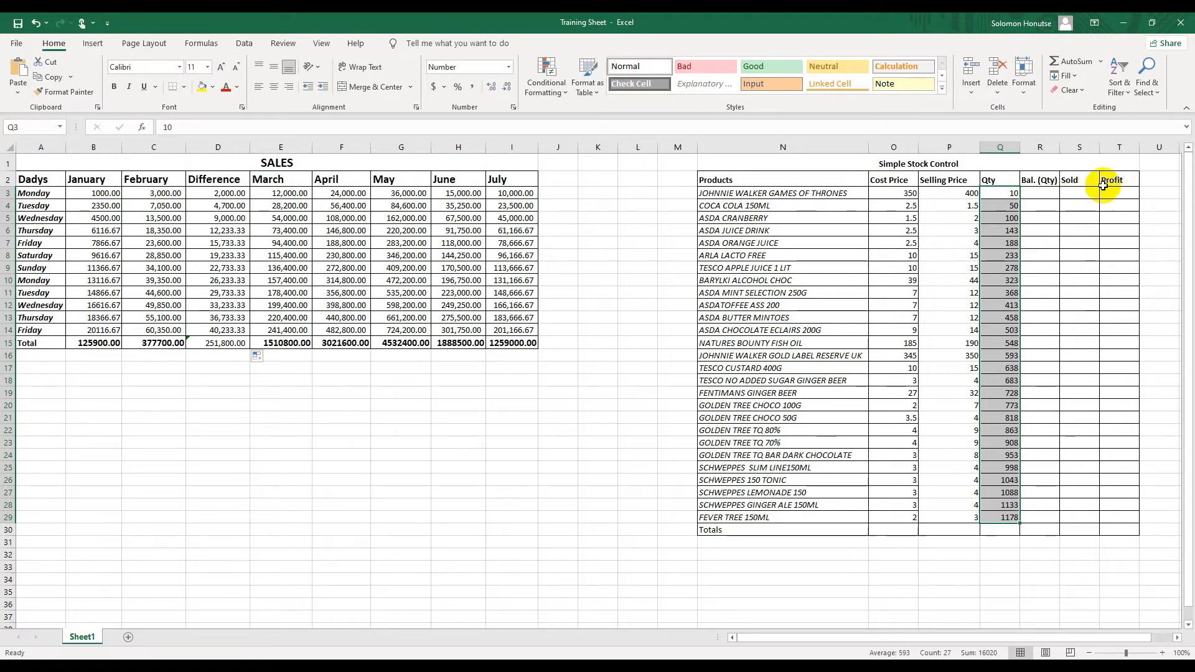
Step: Enter 2 as the Sold quantity for JOHNNIE WALKER GAMES OF THRONES in S3
{"action": "left_click", "coordinate": [1077, 194]}
{"action": "type", "text": "2"}
{"action": "key", "text": "Return"}
Step: Calculate the remaining balance for the first product by entering the formula =Q3-S3 in R3
{"action": "left_click", "coordinate": [1040, 194]}
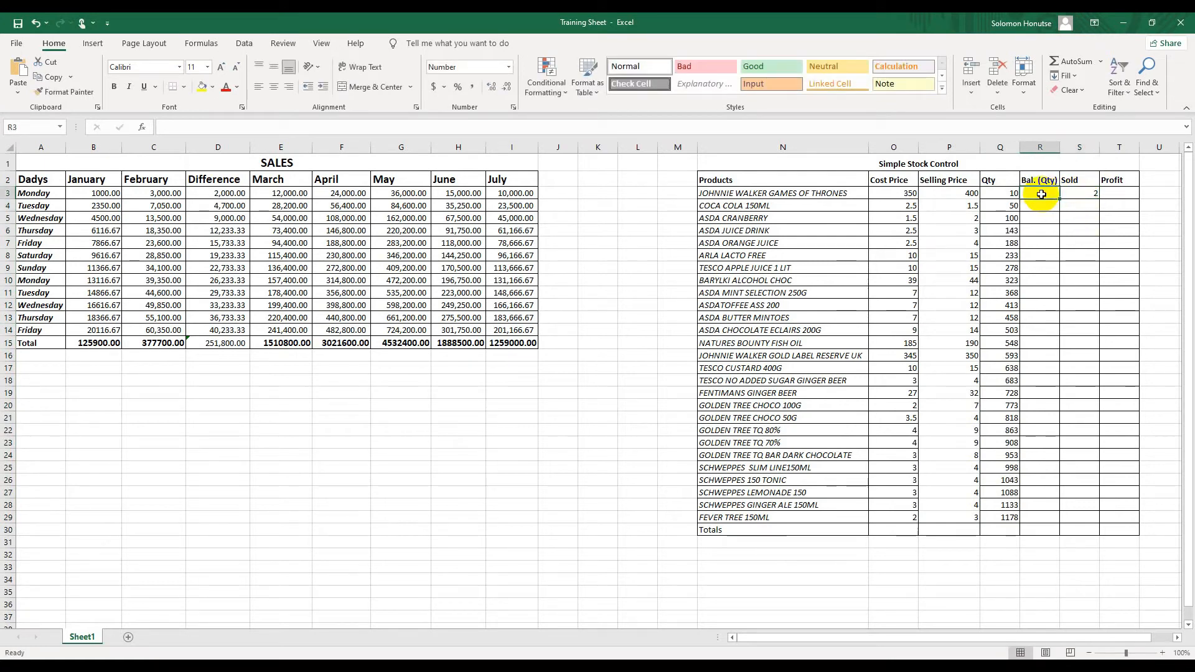
{"action": "mouse_move", "coordinate": [1040, 194]}
{"action": "left_mouse_down"}
{"action": "mouse_move", "coordinate": [1038, 516]}
{"action": "mouse_move", "coordinate": [1046, 194]}
{"action": "left_mouse_up"}
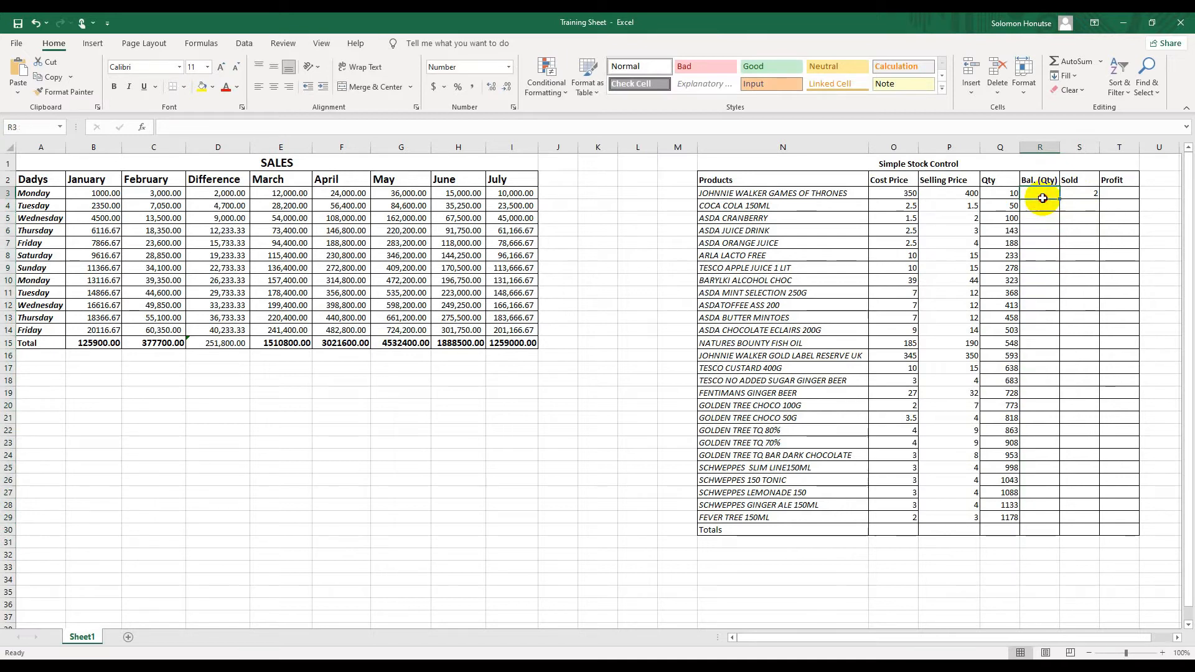
{"action": "left_click", "coordinate": [1127, 194]}
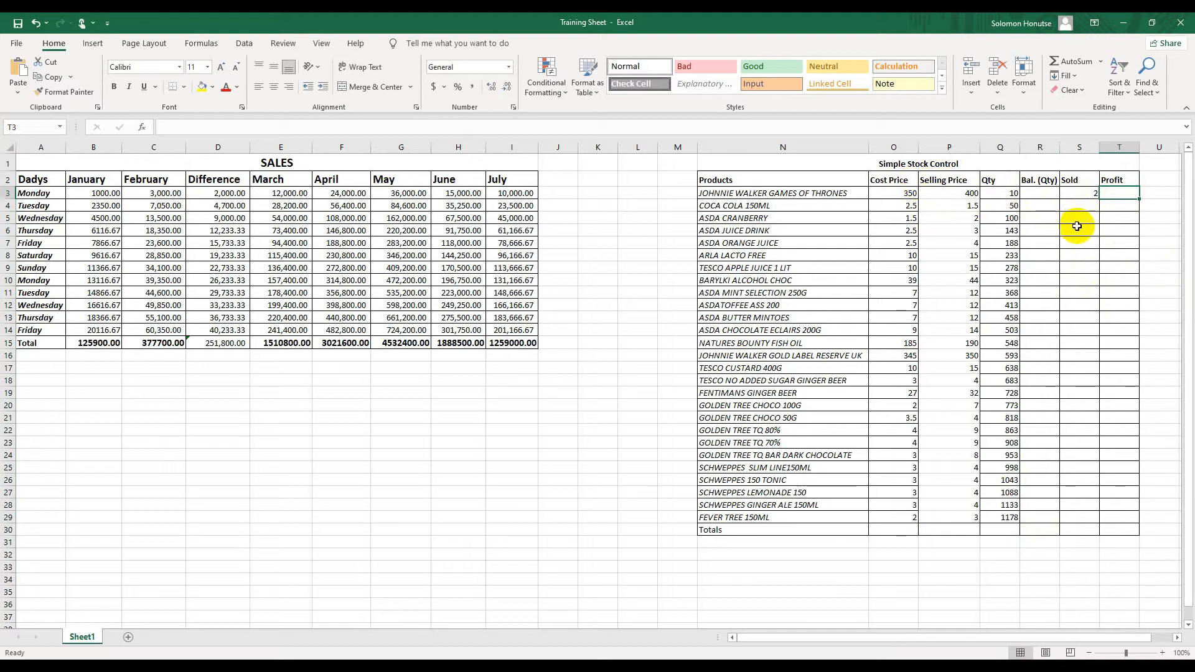
{"action": "left_click", "coordinate": [1033, 194]}
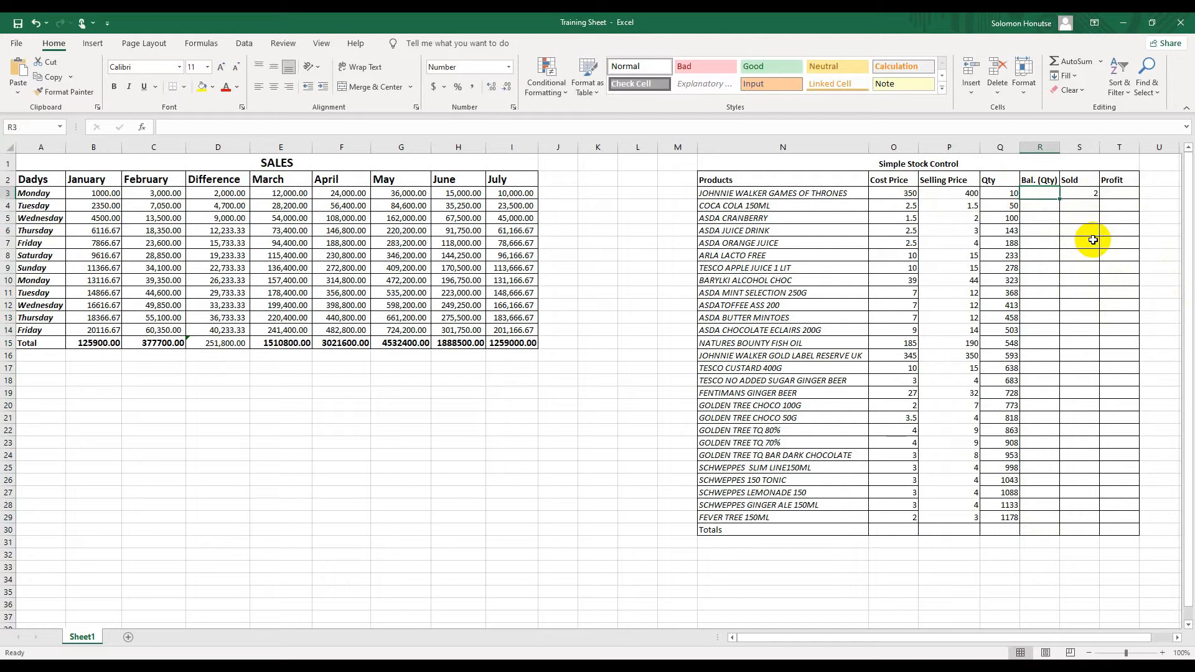
{"action": "type", "text": "="}
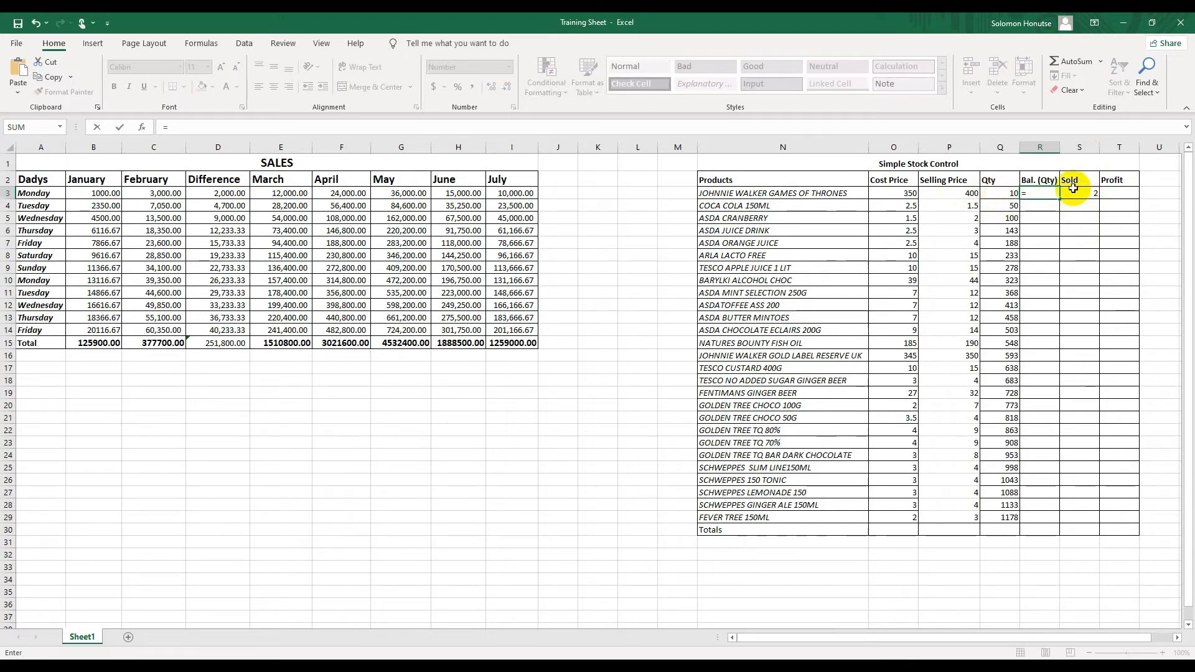
{"action": "left_click", "coordinate": [1013, 194]}
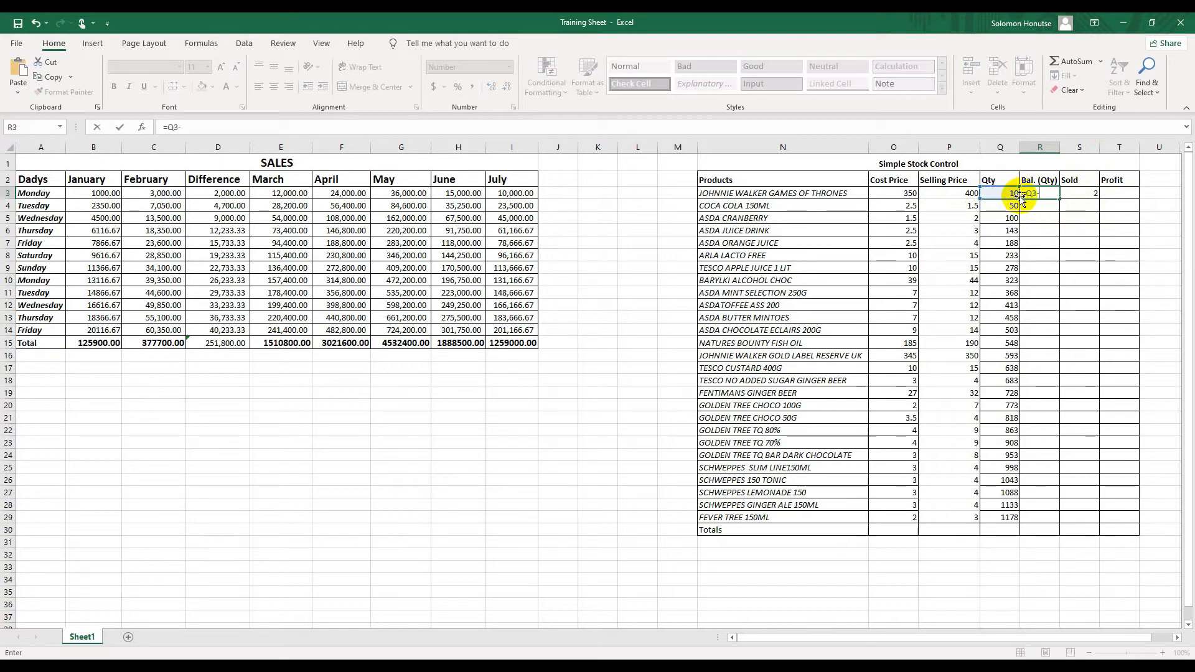
{"action": "type", "text": "-"}
{"action": "left_click", "coordinate": [1087, 192]}
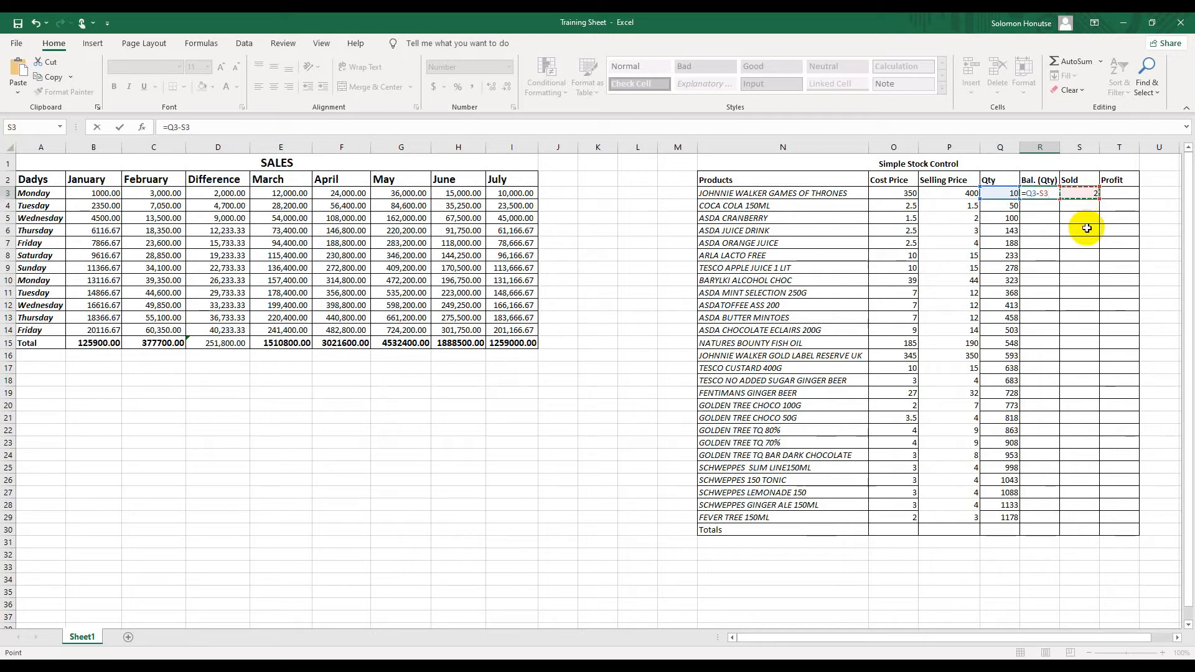
{"action": "key", "text": "Return"}
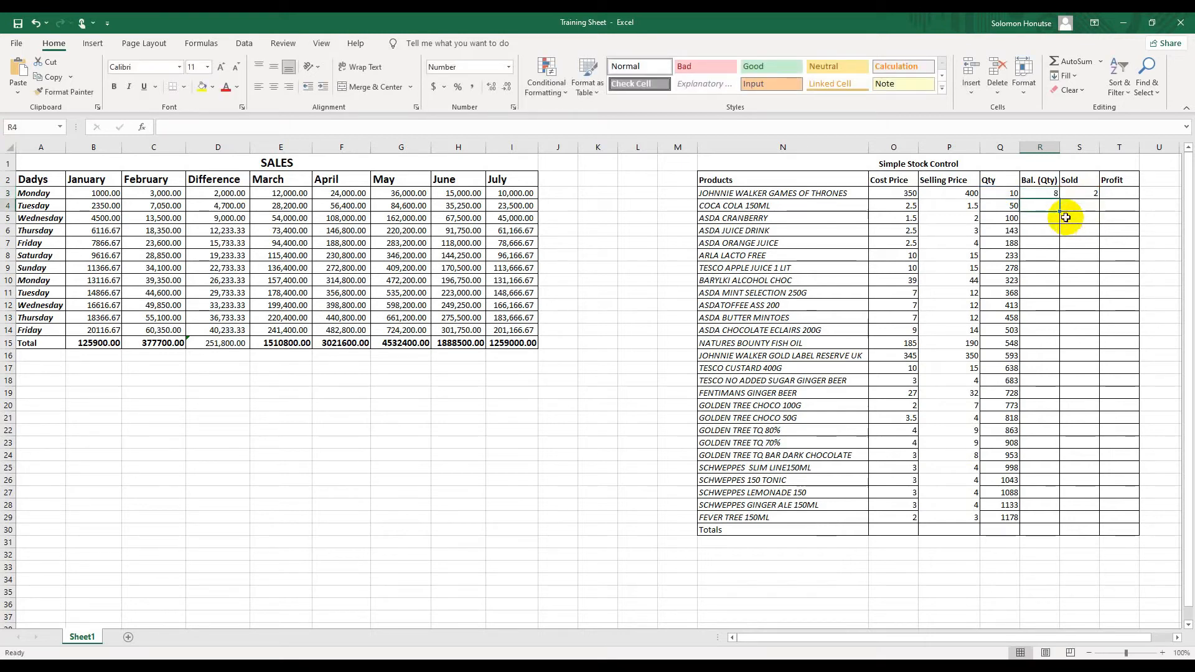
Step: Fill the balance formula from R3 down the Bal. (Qty) column through R29
{"action": "left_click", "coordinate": [1087, 193]}
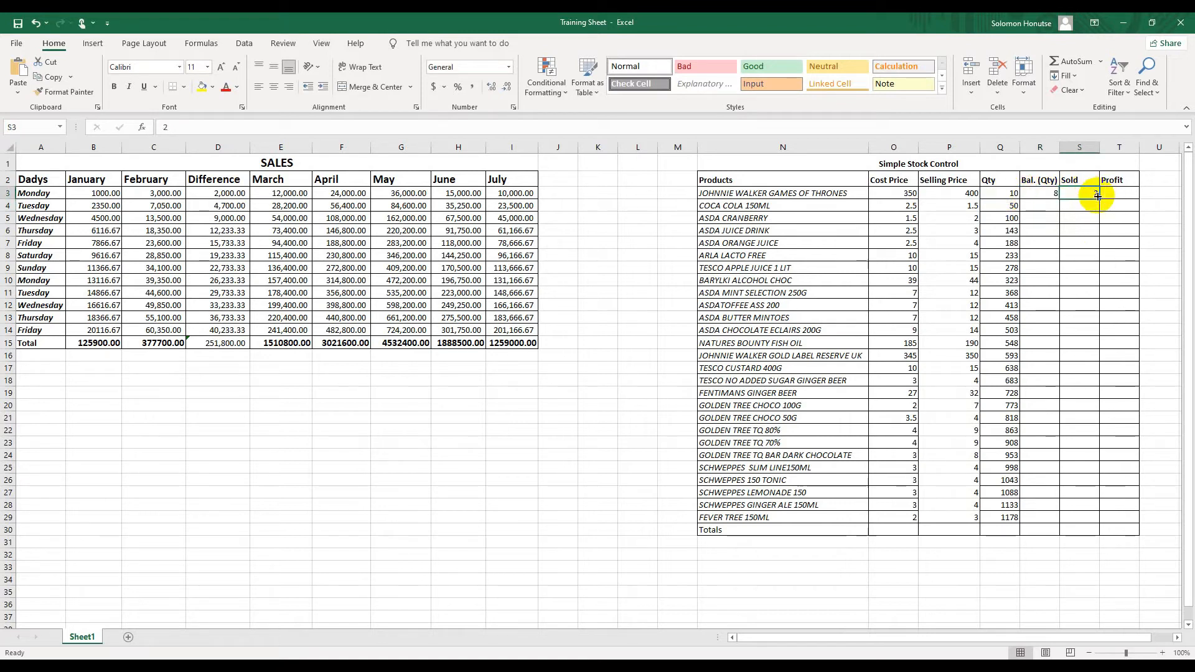
{"action": "left_click", "coordinate": [1047, 193]}
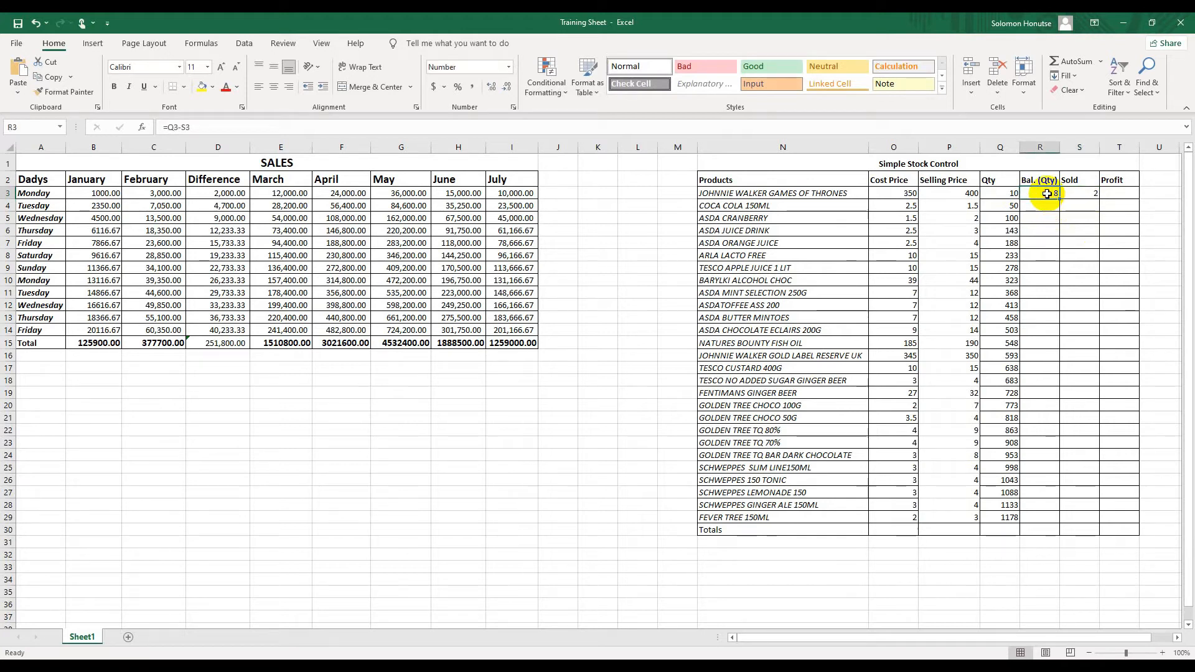
{"action": "left_click_drag", "start_coordinate": [1059, 199], "coordinate": [1045, 528]}
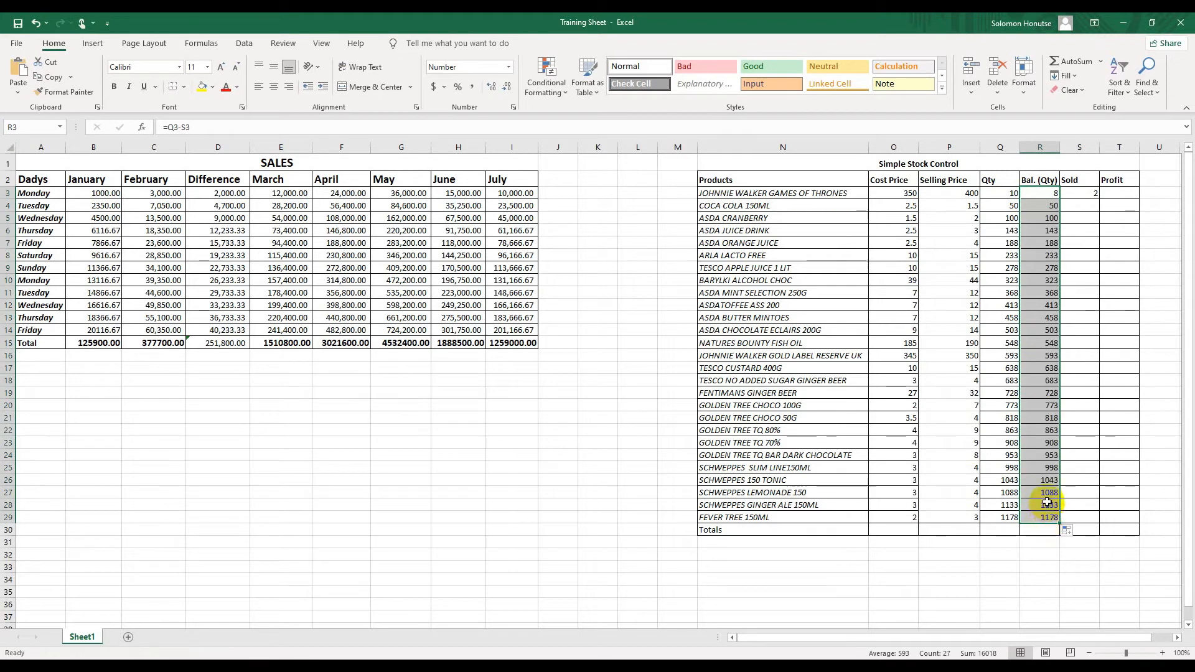
Step: Enter 10 as the Sold quantity for COCA COLA 150ML in S4
{"action": "left_click", "coordinate": [1085, 206]}
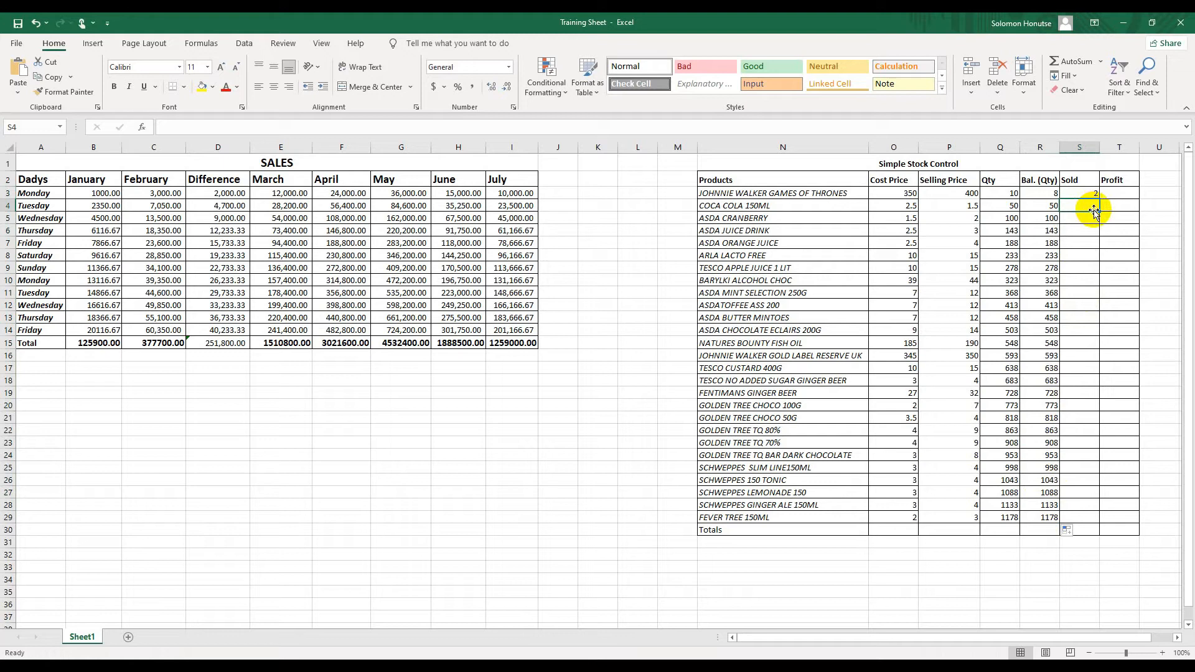
{"action": "left_click", "coordinate": [1073, 193]}
{"action": "left_click", "coordinate": [1078, 207]}
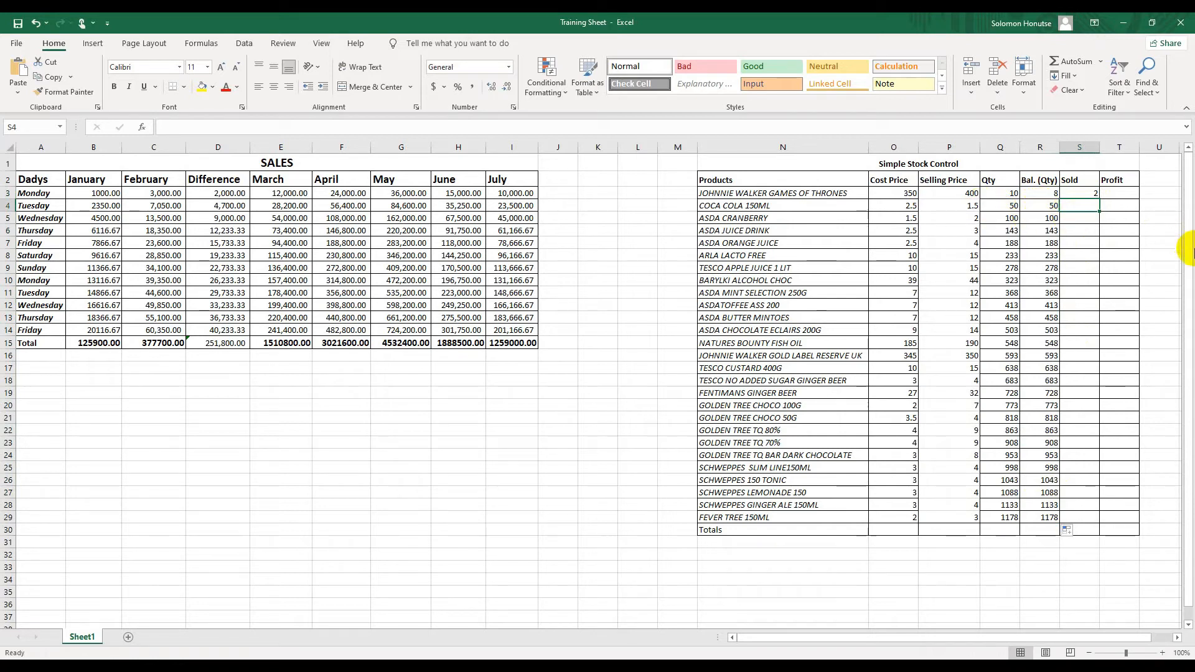
{"action": "type", "text": "10"}
{"action": "key", "text": "Return"}
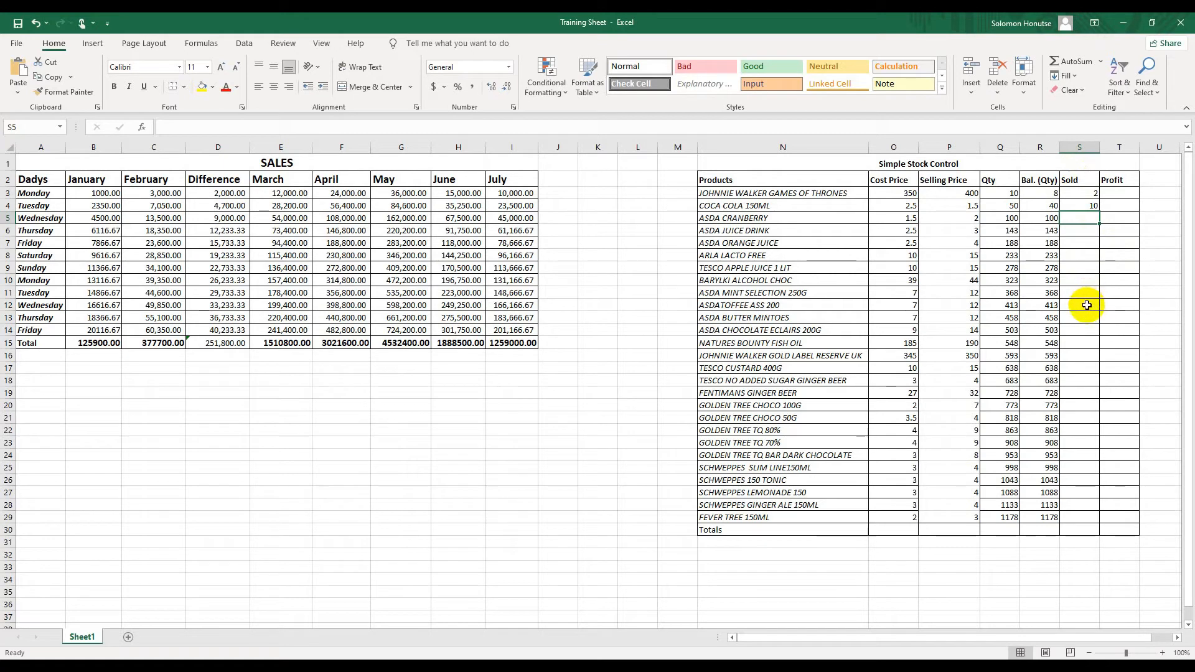
Step: Enter the profit formula =P3-O3*S3 in T3 for the first product
{"action": "left_click", "coordinate": [1118, 201]}
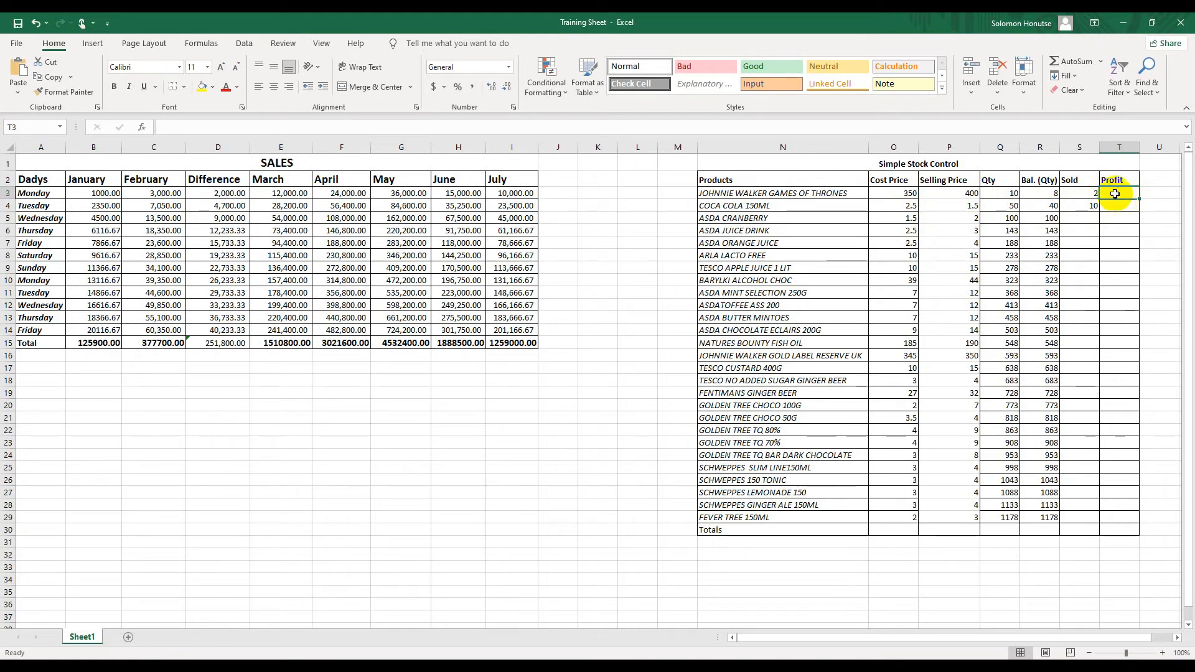
{"action": "type", "text": "="}
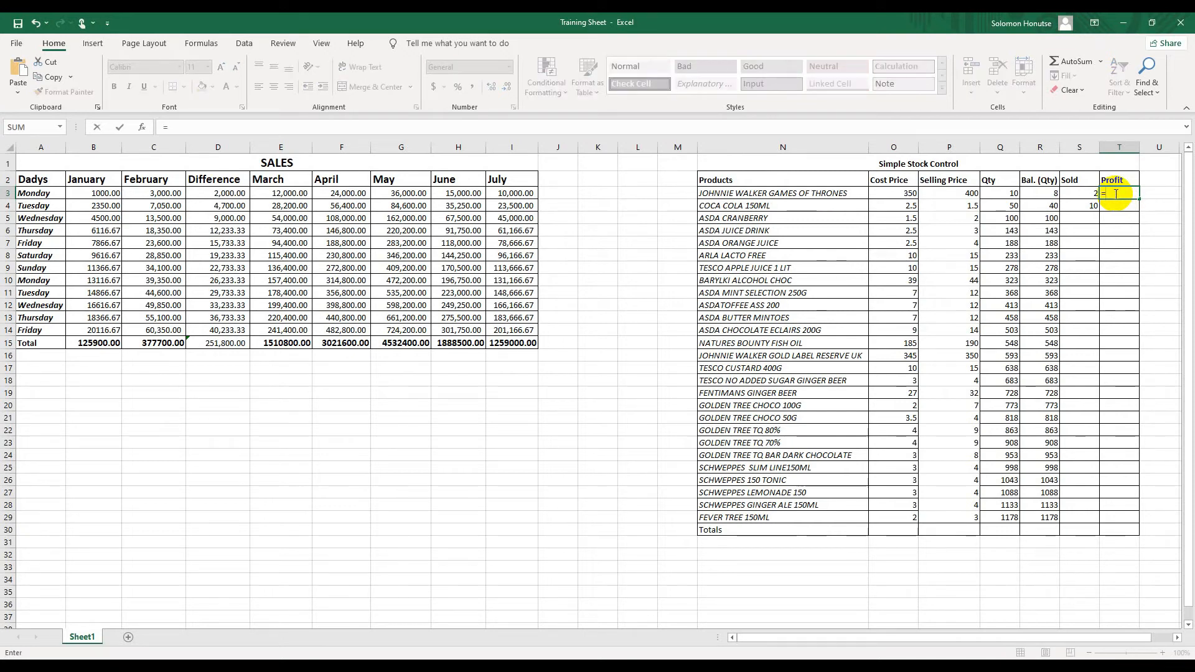
{"action": "left_click", "coordinate": [971, 194]}
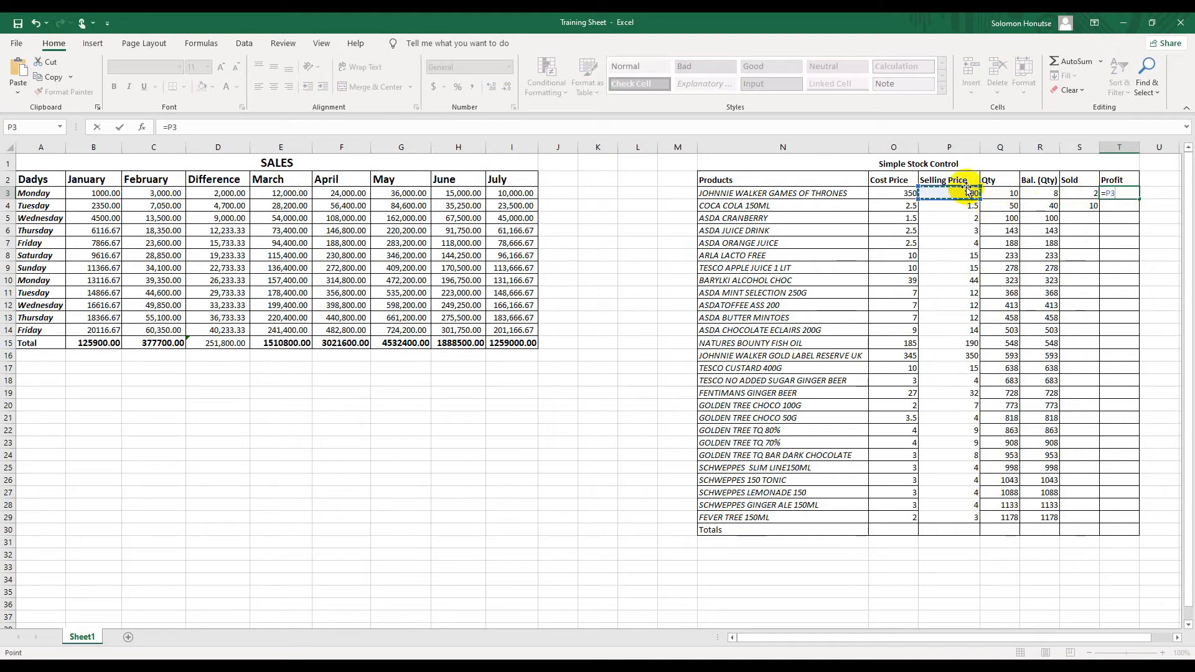
{"action": "type", "text": "-"}
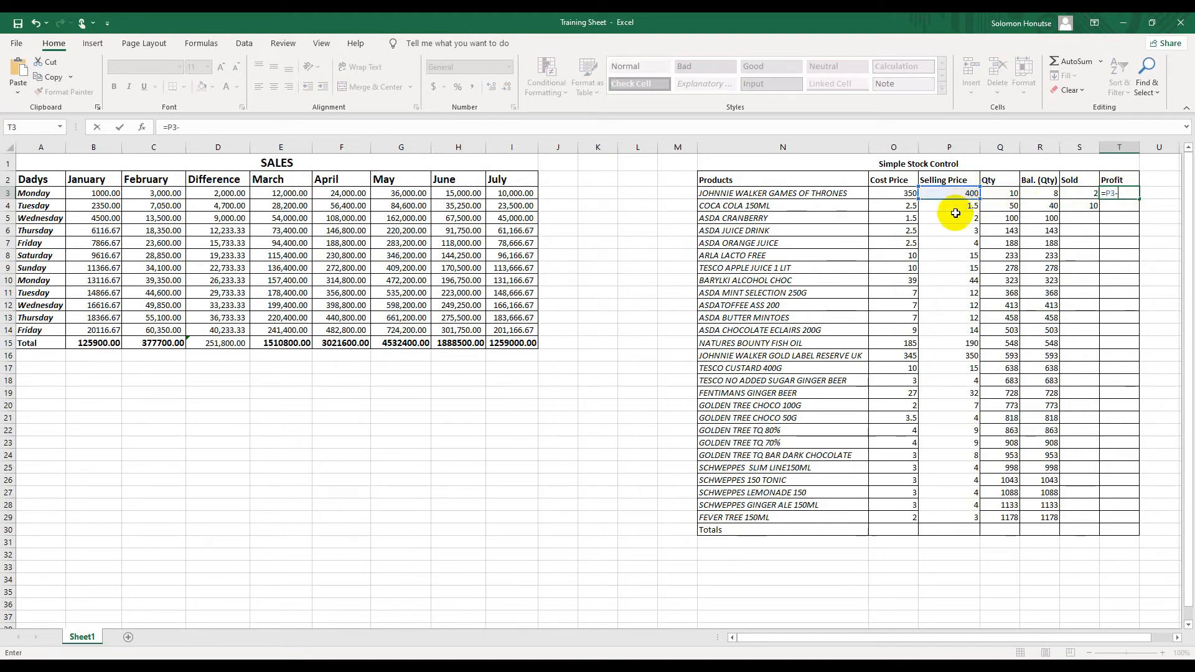
{"action": "left_click", "coordinate": [900, 194]}
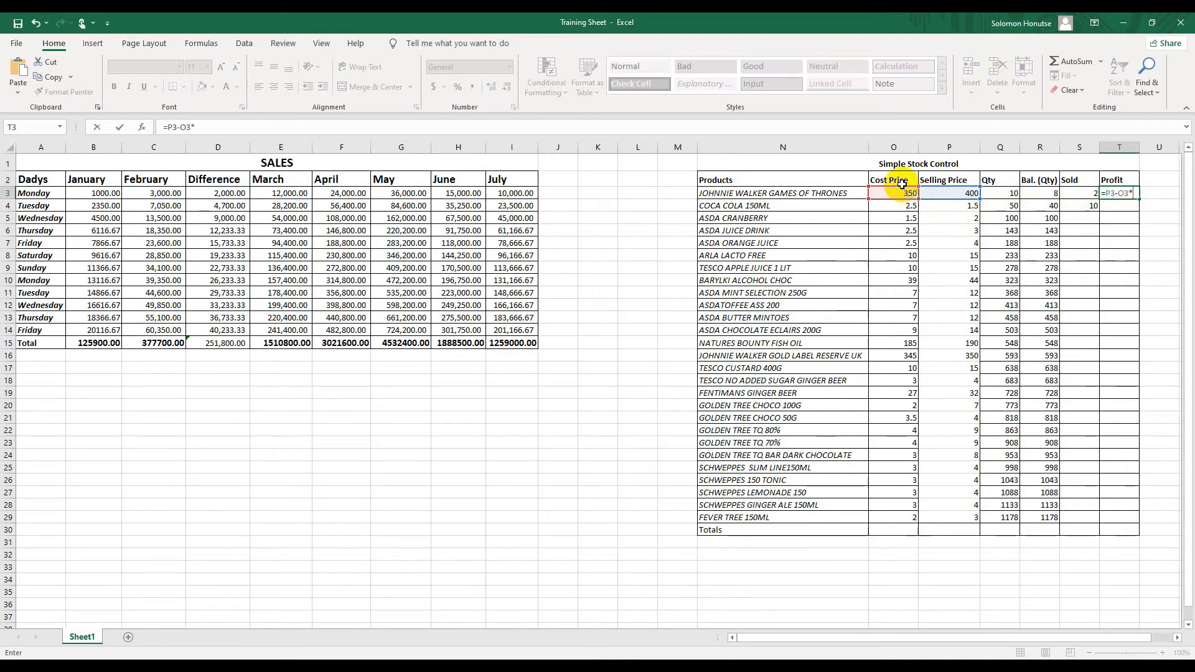
{"action": "left_click", "coordinate": [1086, 196]}
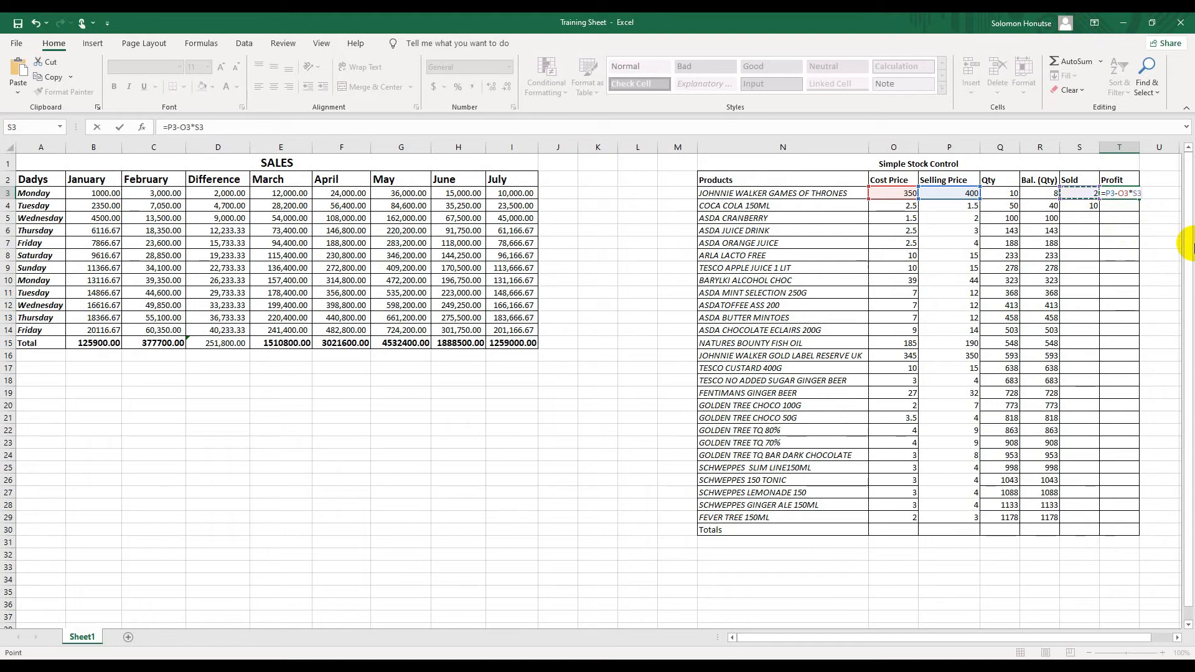
{"action": "key", "text": "Return"}
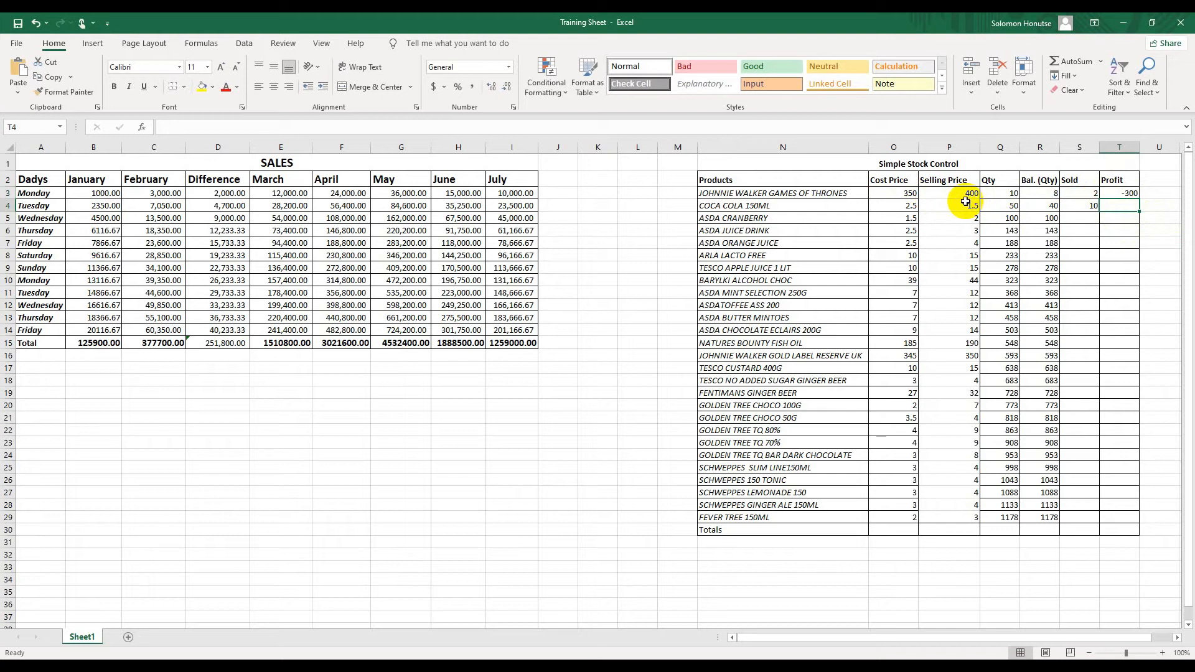
Step: Add brackets around the price subtraction in T3 so the formula reads =(P3-O3)*S3
{"action": "left_click", "coordinate": [1117, 194]}
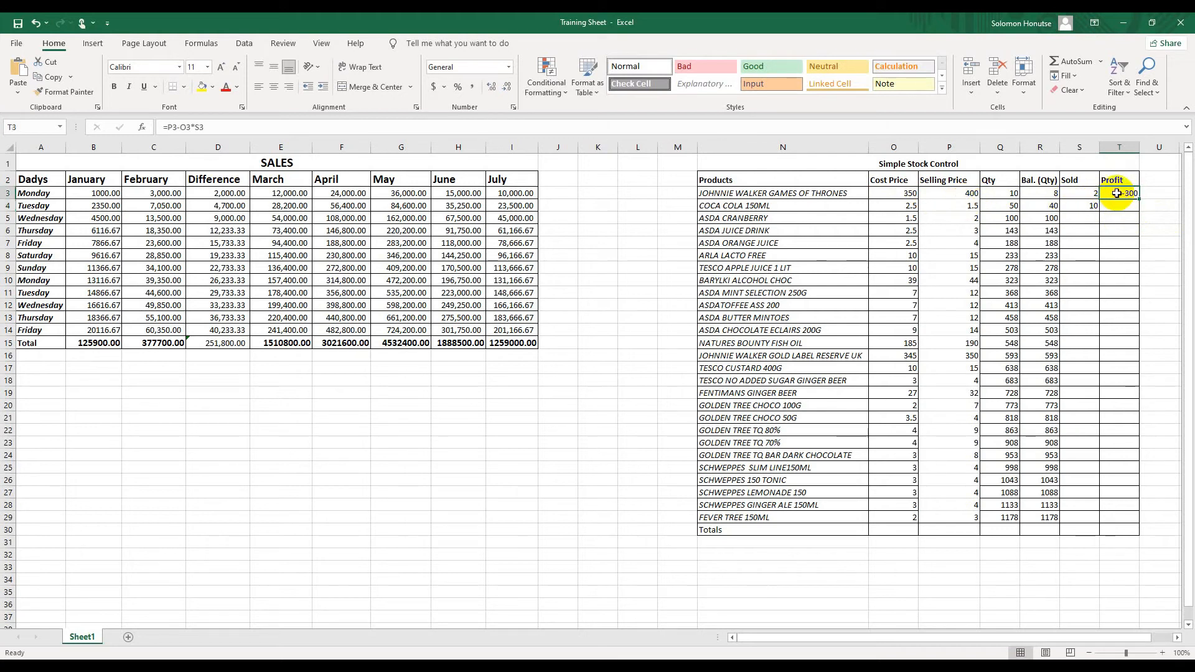
{"action": "double_click", "coordinate": [1117, 193]}
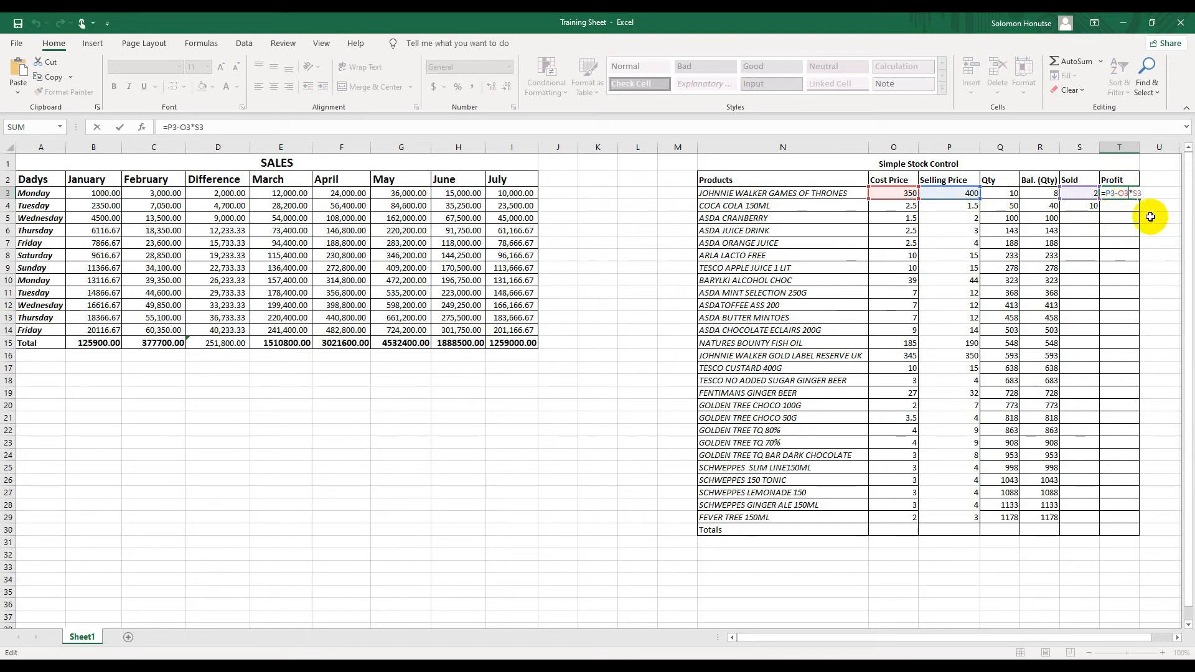
{"action": "type", "text": ")"}
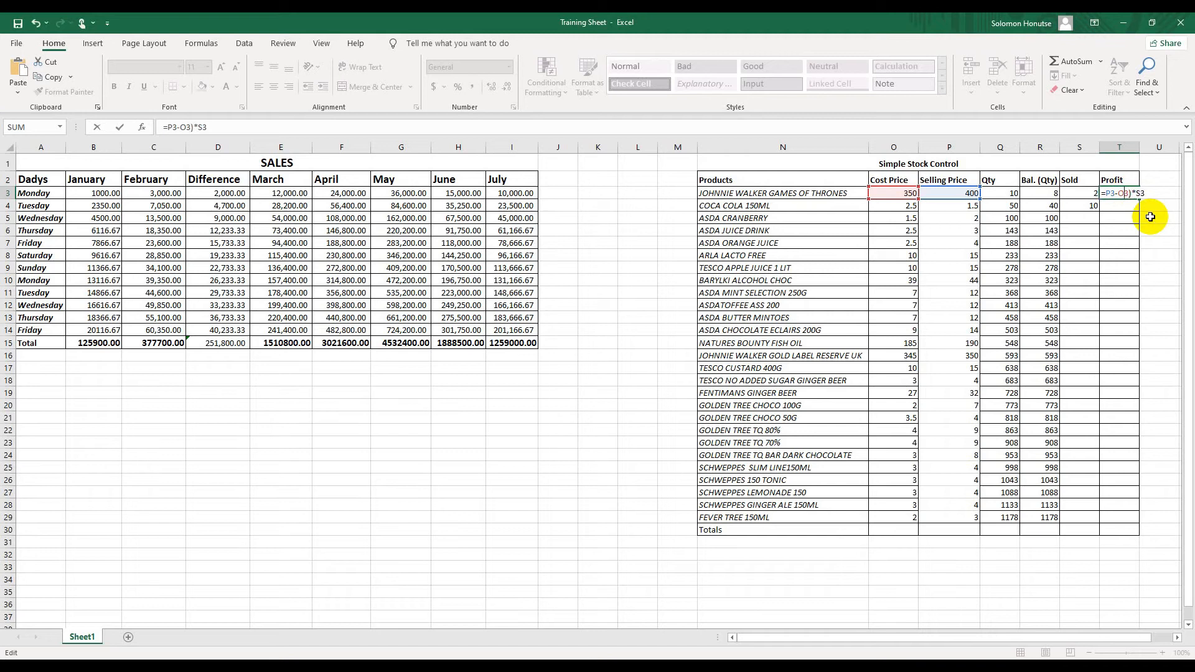
{"action": "type", "text": "("}
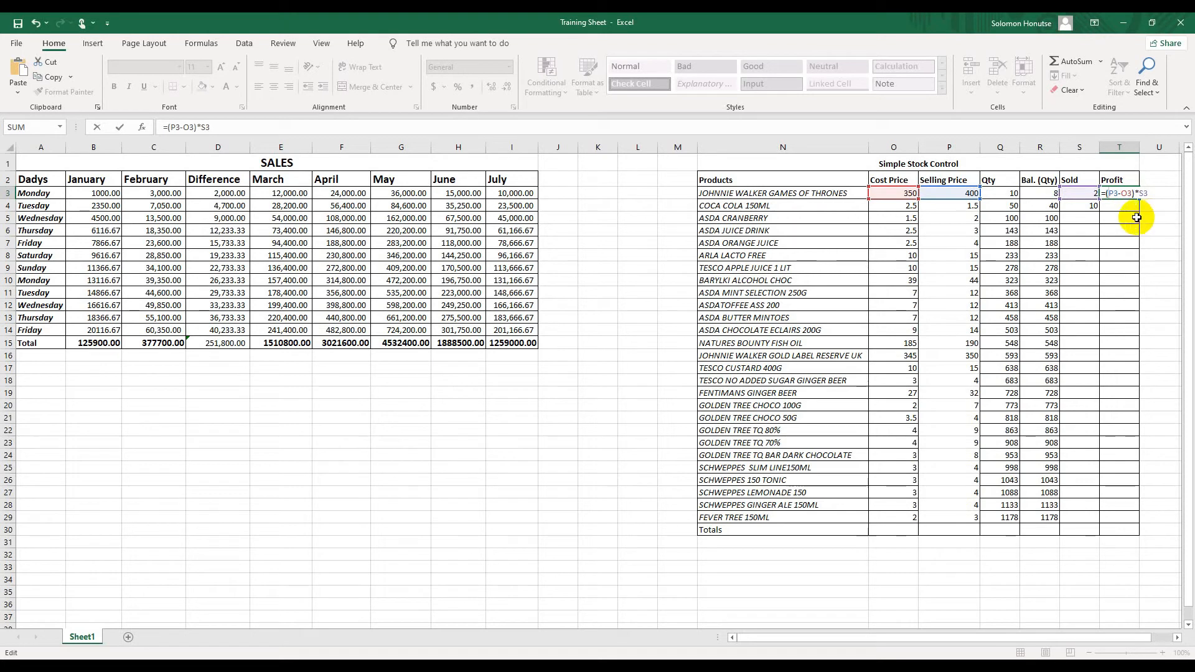
{"action": "key", "text": "Return"}
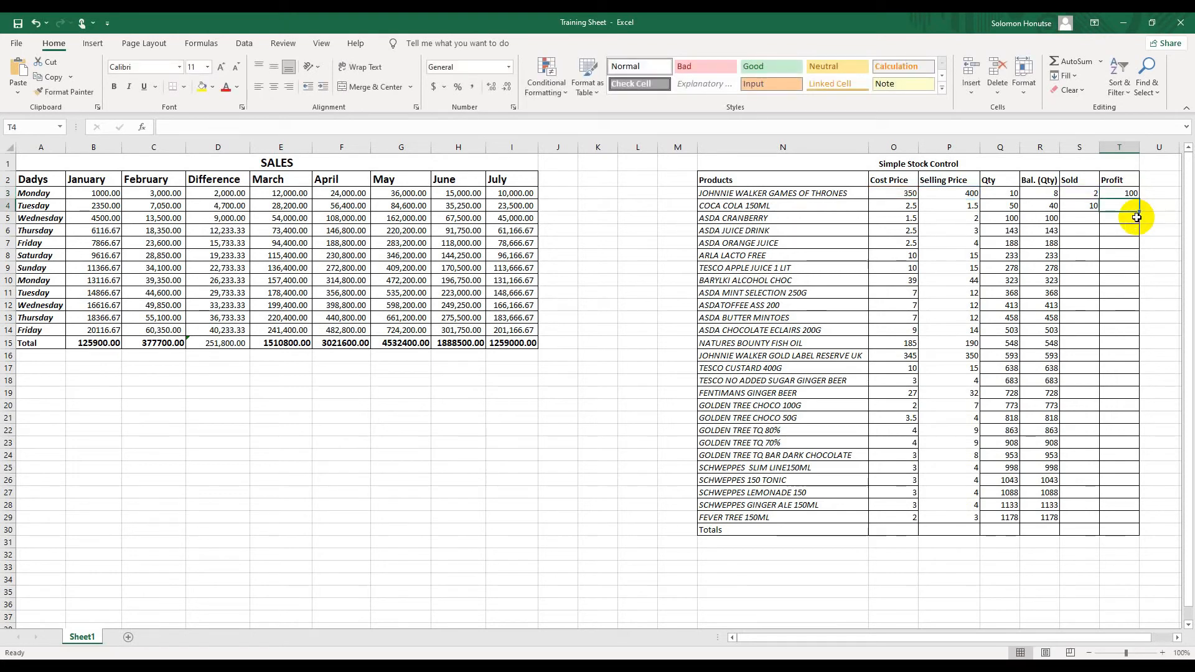
Step: Check the parts of the T3 profit formula and fill it down the Profit column through T29
{"action": "left_click", "coordinate": [1123, 193]}
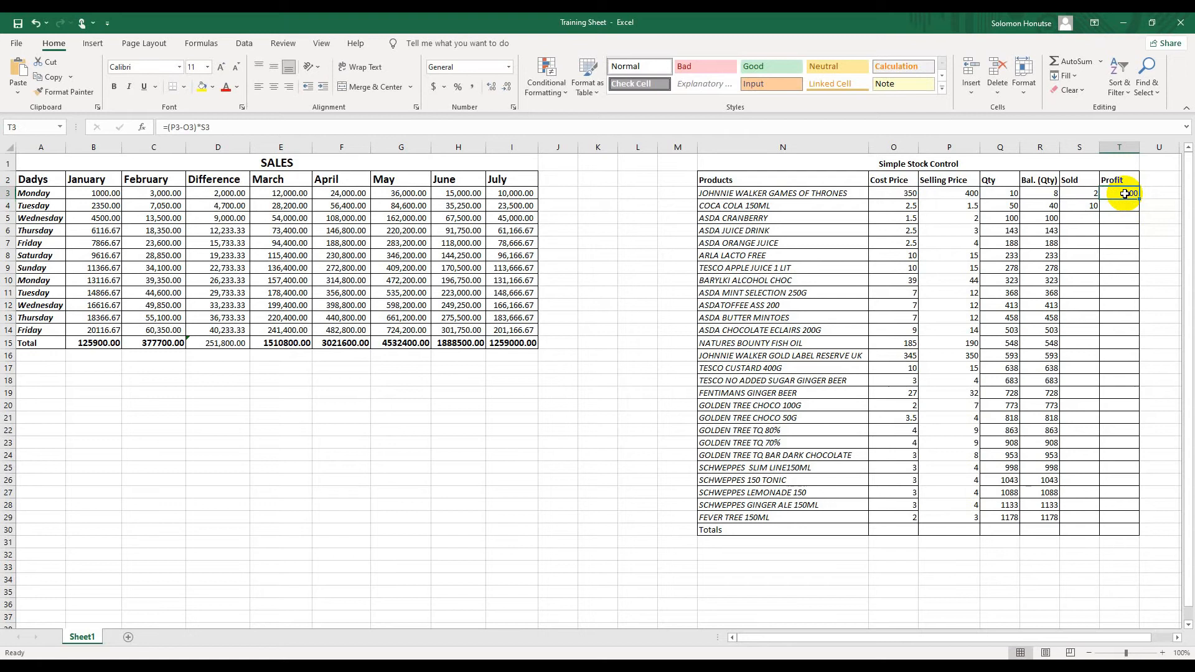
{"action": "mouse_move", "coordinate": [168, 126]}
{"action": "left_mouse_down"}
{"action": "mouse_move", "coordinate": [200, 127]}
{"action": "mouse_move", "coordinate": [168, 126]}
{"action": "left_mouse_up"}
{"action": "left_click", "coordinate": [197, 127]}
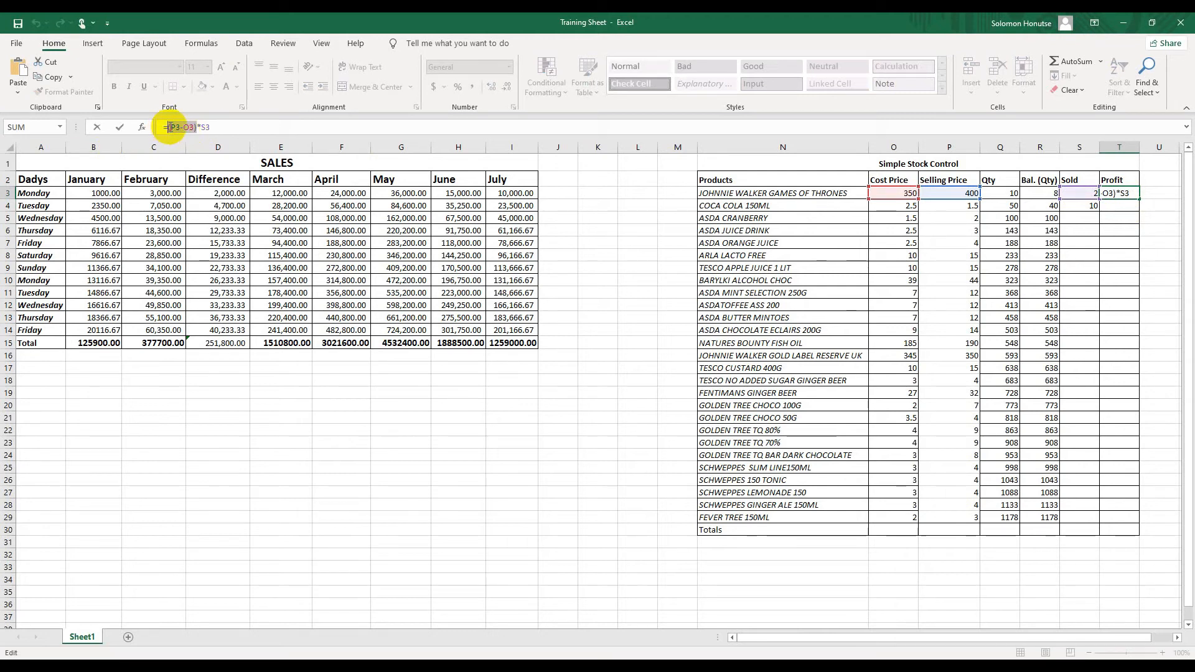
{"action": "left_click_drag", "start_coordinate": [205, 127], "coordinate": [209, 127]}
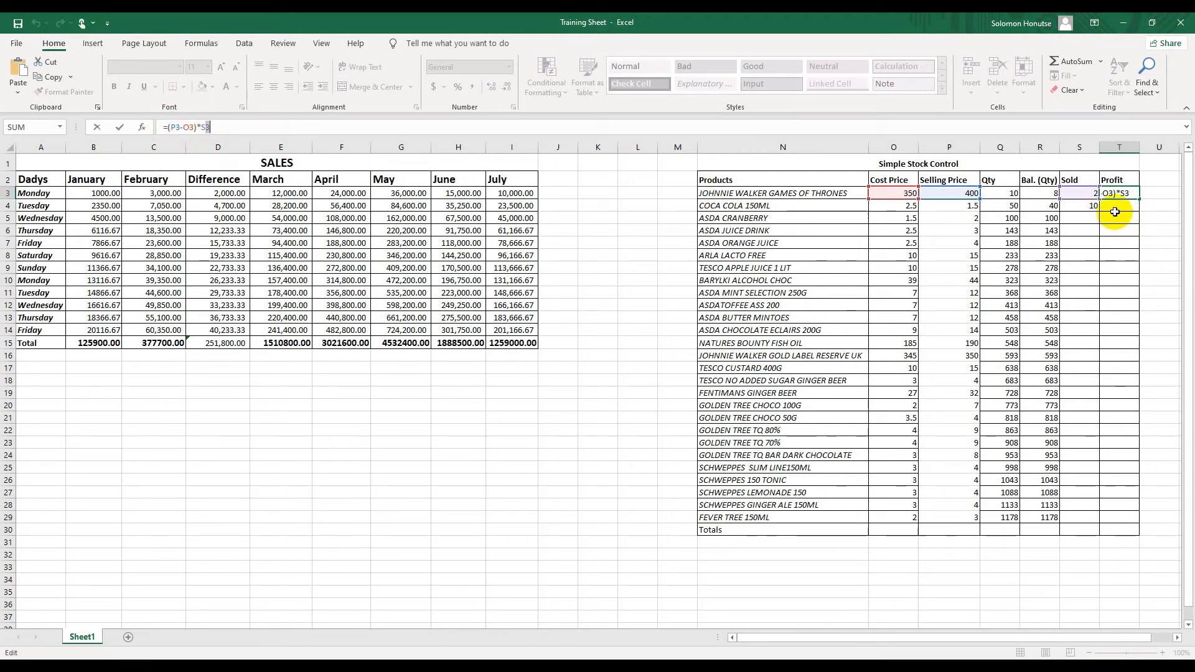
{"action": "key", "text": "Escape"}
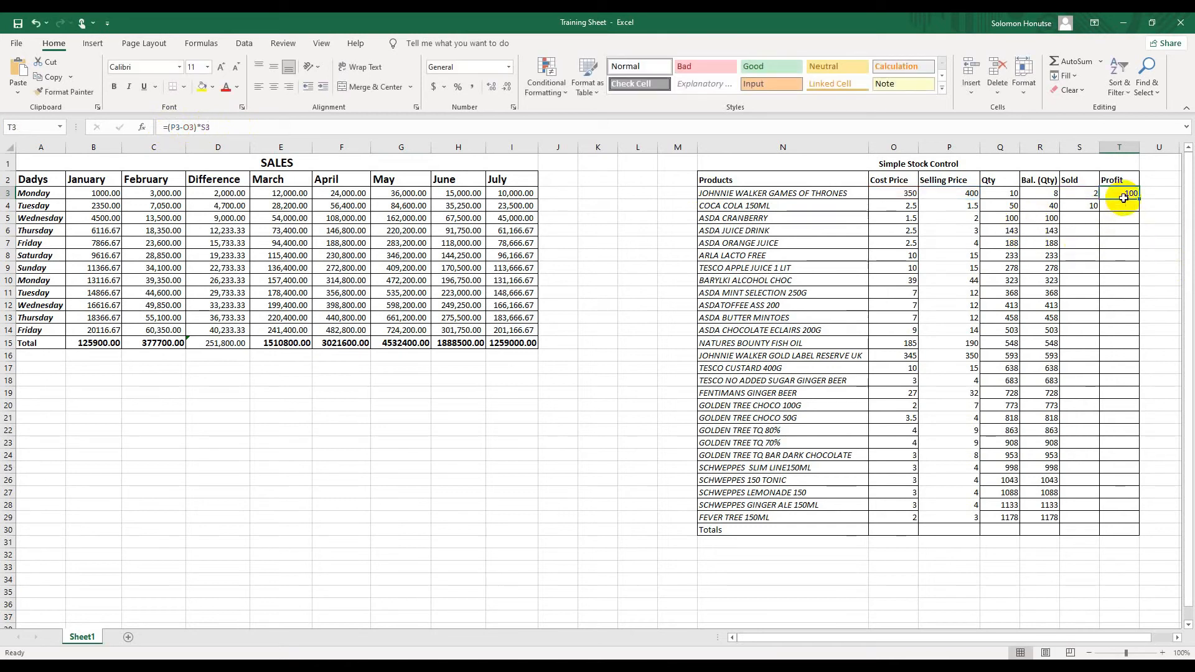
{"action": "left_click_drag", "start_coordinate": [1139, 202], "coordinate": [1151, 521]}
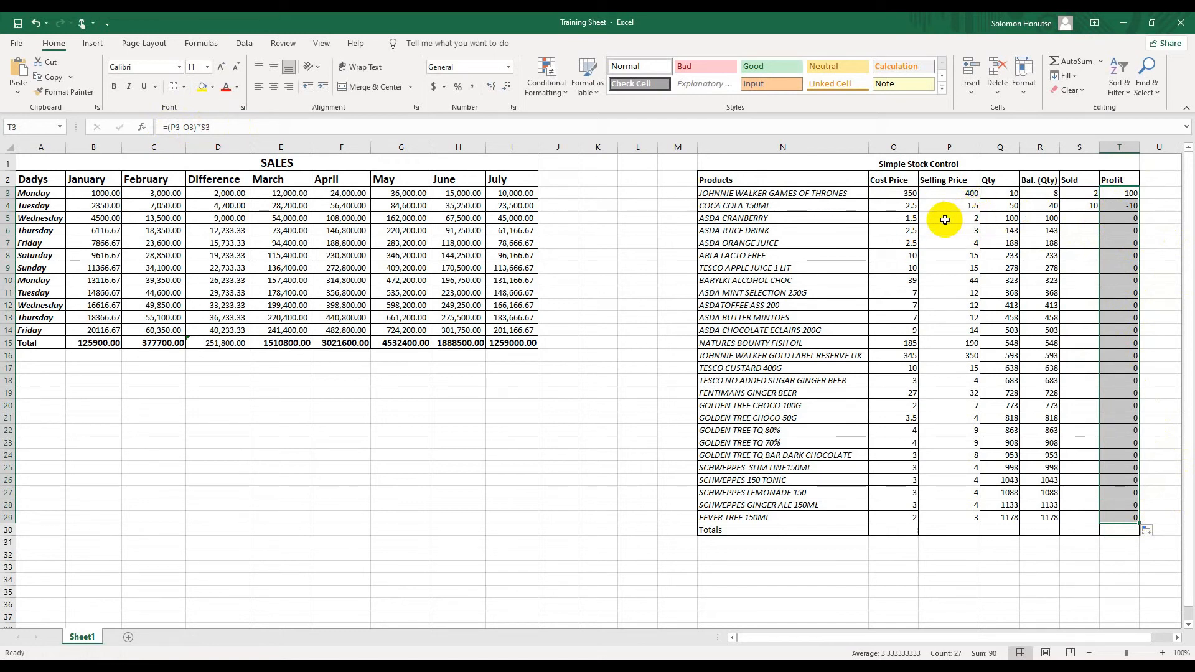
Step: Enter 1 as the Sold quantity for ASDA CRANBERRY in S5
{"action": "left_click", "coordinate": [1086, 217]}
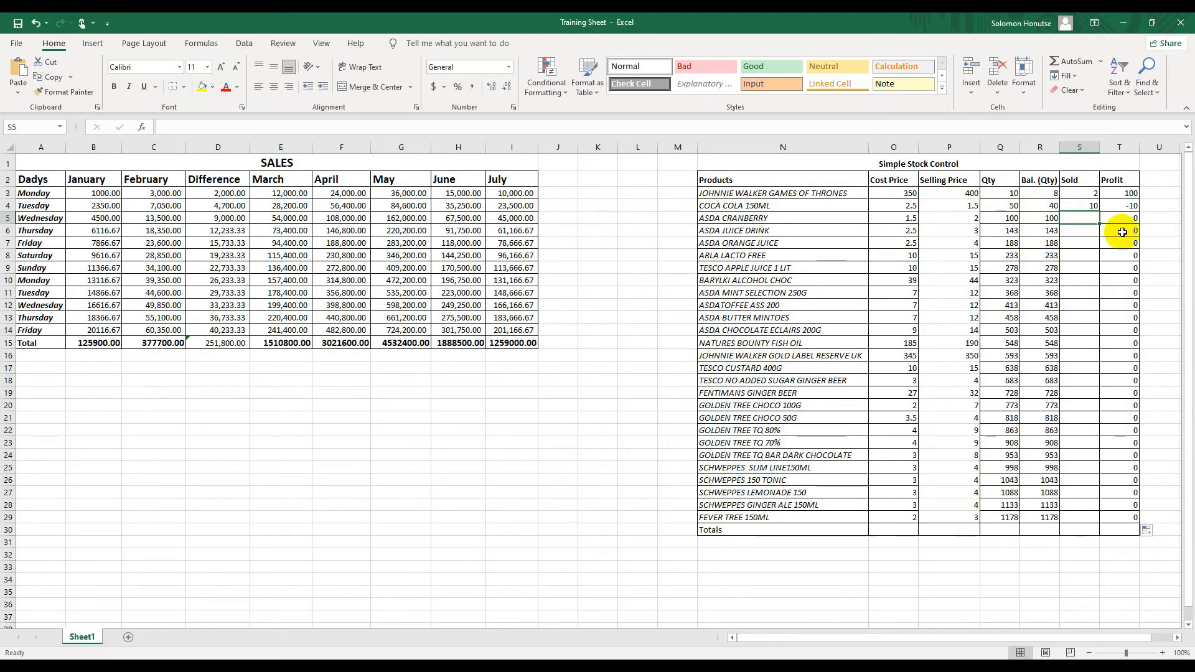
{"action": "type", "text": "1"}
{"action": "key", "text": "Return"}
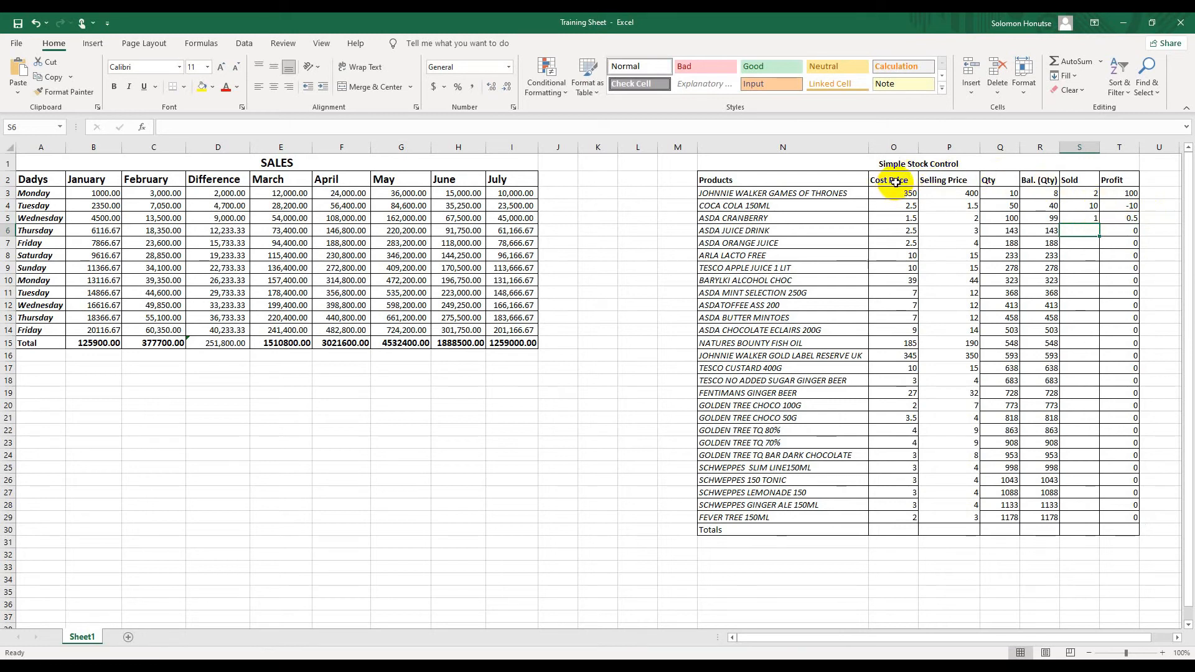
Step: Highlight the Cost Price column from its heading in O2 through O29 with a yellow fill
{"action": "left_click_drag", "start_coordinate": [897, 181], "coordinate": [907, 512]}
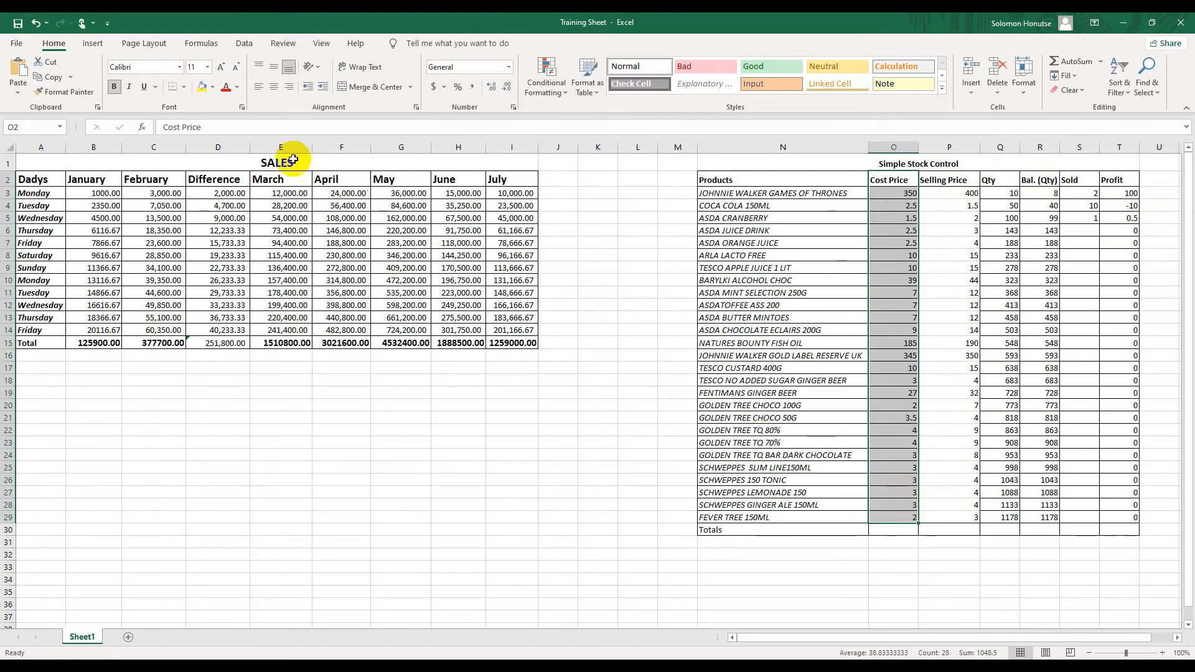
{"action": "left_click", "coordinate": [208, 90]}
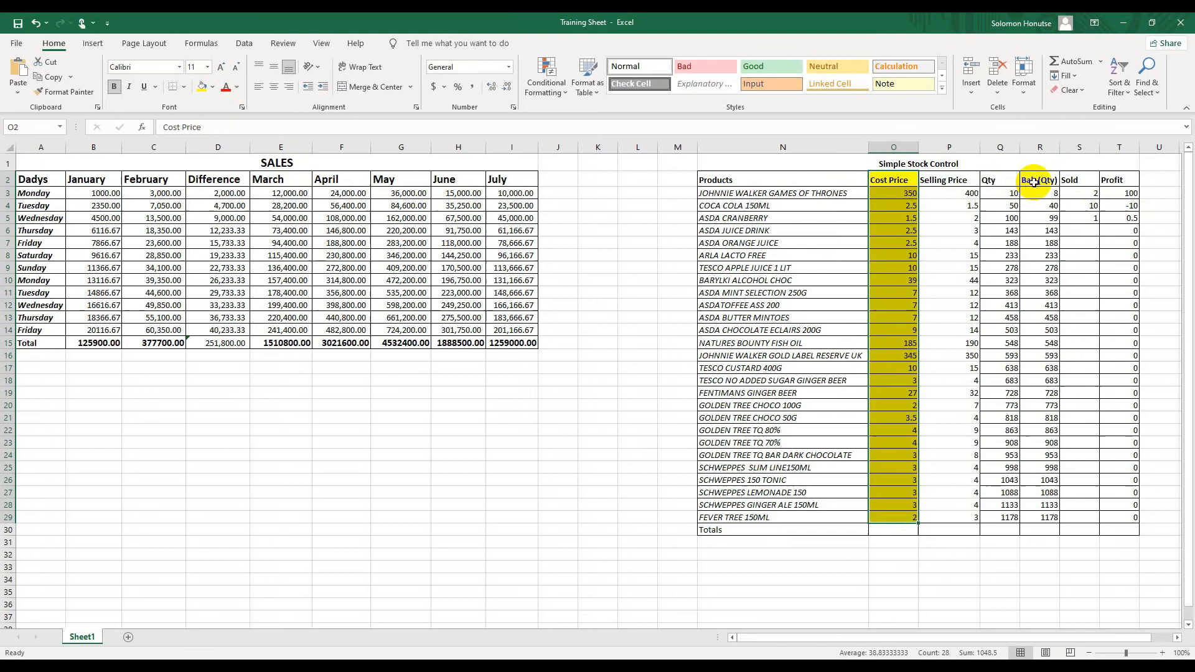
Step: Colour the Bal. (Qty) column text in R2:R29 red and give the Profit column T2:T29 a green fill
{"action": "left_click_drag", "start_coordinate": [1040, 178], "coordinate": [1049, 518]}
{"action": "left_click", "coordinate": [227, 89]}
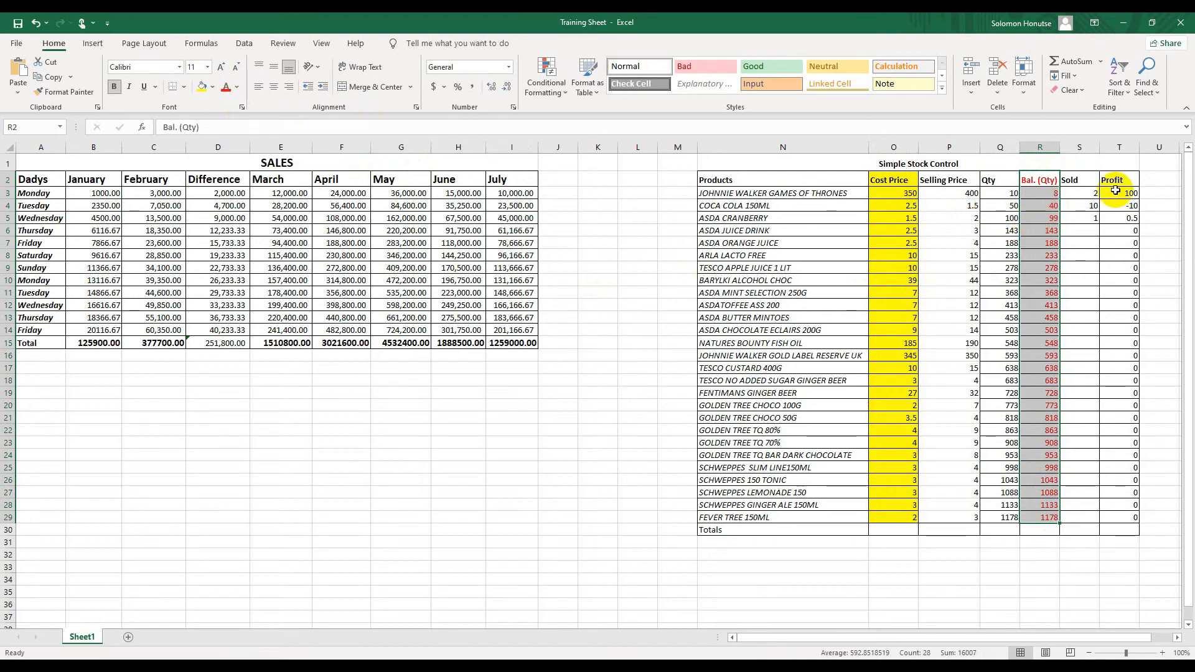
{"action": "left_click_drag", "start_coordinate": [1119, 180], "coordinate": [1130, 514]}
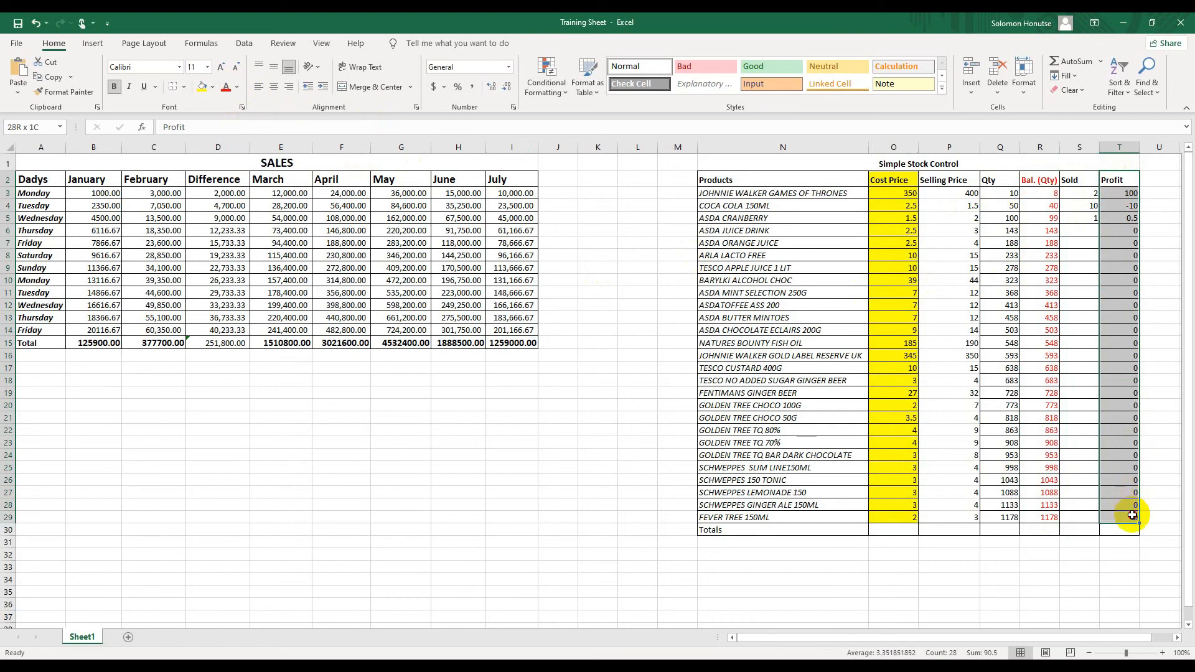
{"action": "left_click", "coordinate": [212, 86]}
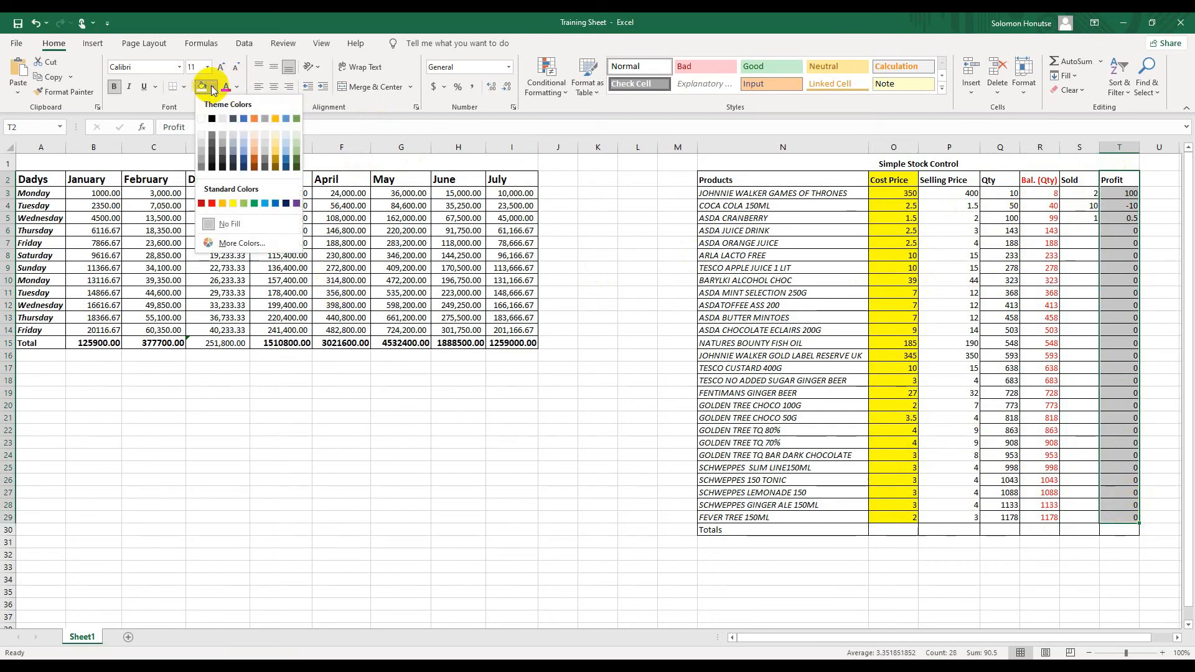
{"action": "left_click", "coordinate": [254, 203]}
{"action": "left_click", "coordinate": [1049, 294]}
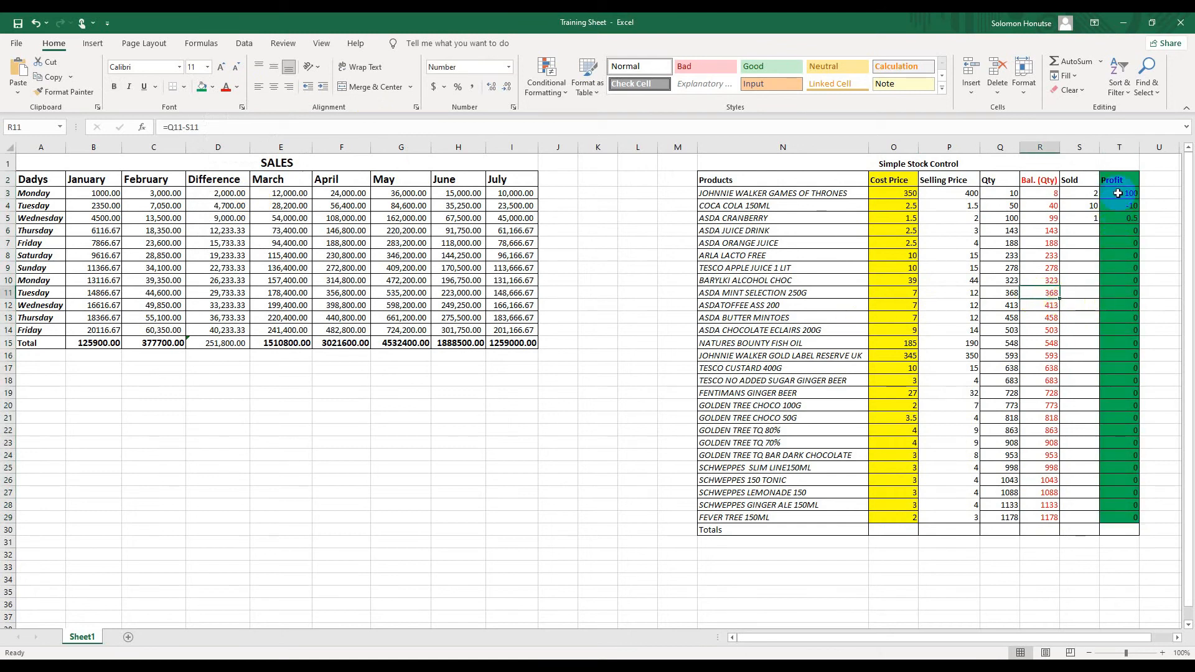
Step: Change the font colour of the Profit column to white from its heading in T2 through T29
{"action": "left_click_drag", "start_coordinate": [1120, 180], "coordinate": [1124, 518]}
{"action": "left_click", "coordinate": [237, 87]}
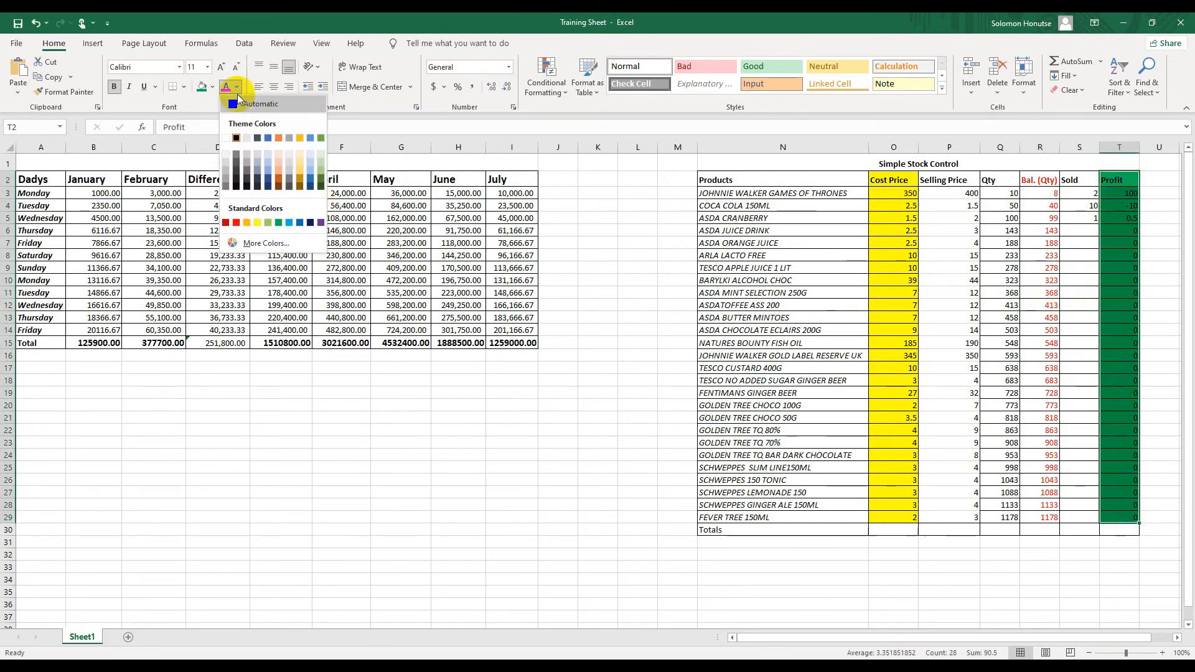
{"action": "left_click", "coordinate": [236, 138]}
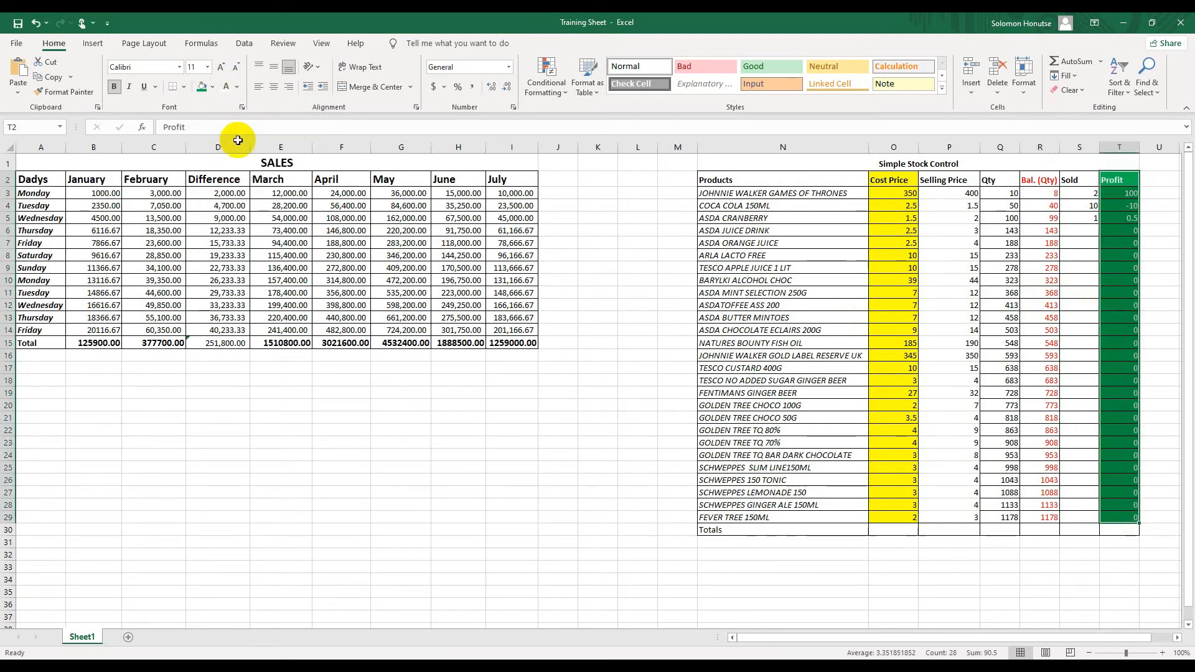
{"action": "left_click", "coordinate": [1150, 355]}
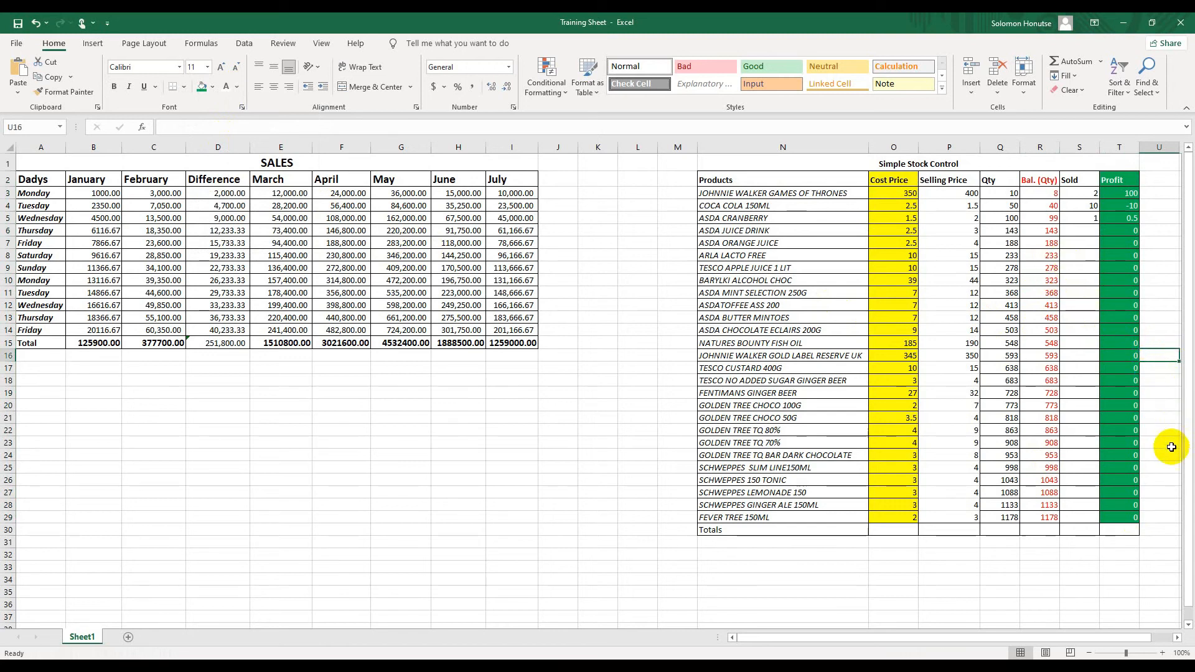
Step: Add AutoSum totals for the Profit and Sold columns in T30 and S30 of the Totals row
{"action": "left_click_drag", "start_coordinate": [1130, 193], "coordinate": [1121, 528]}
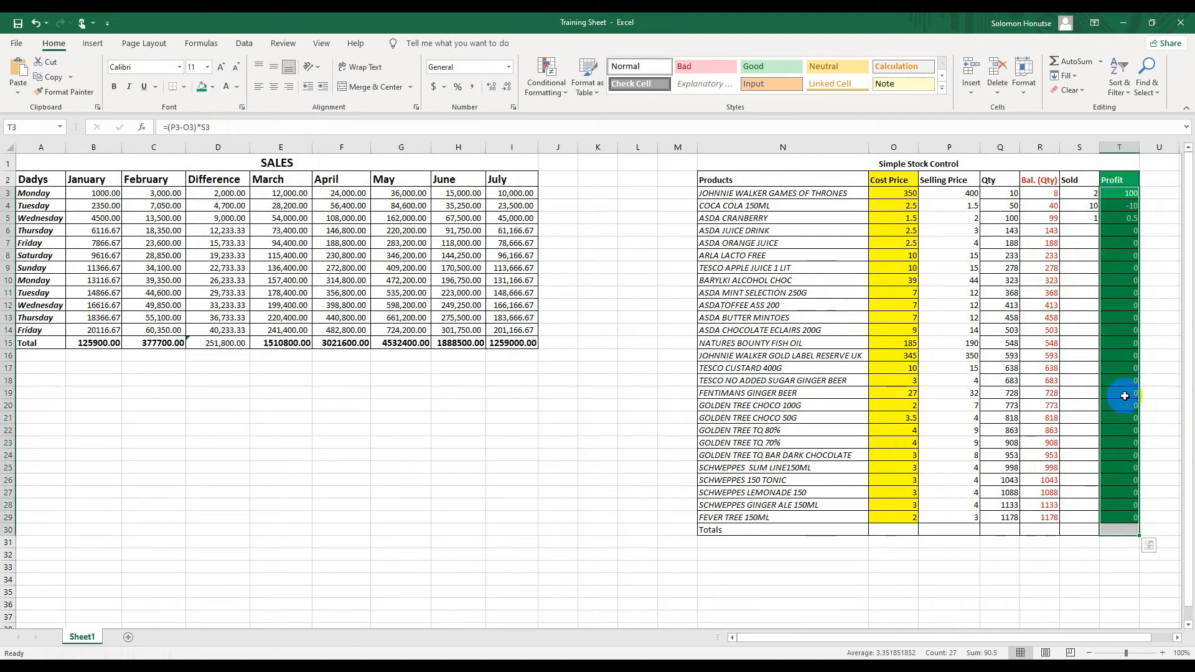
{"action": "left_click", "coordinate": [1071, 61]}
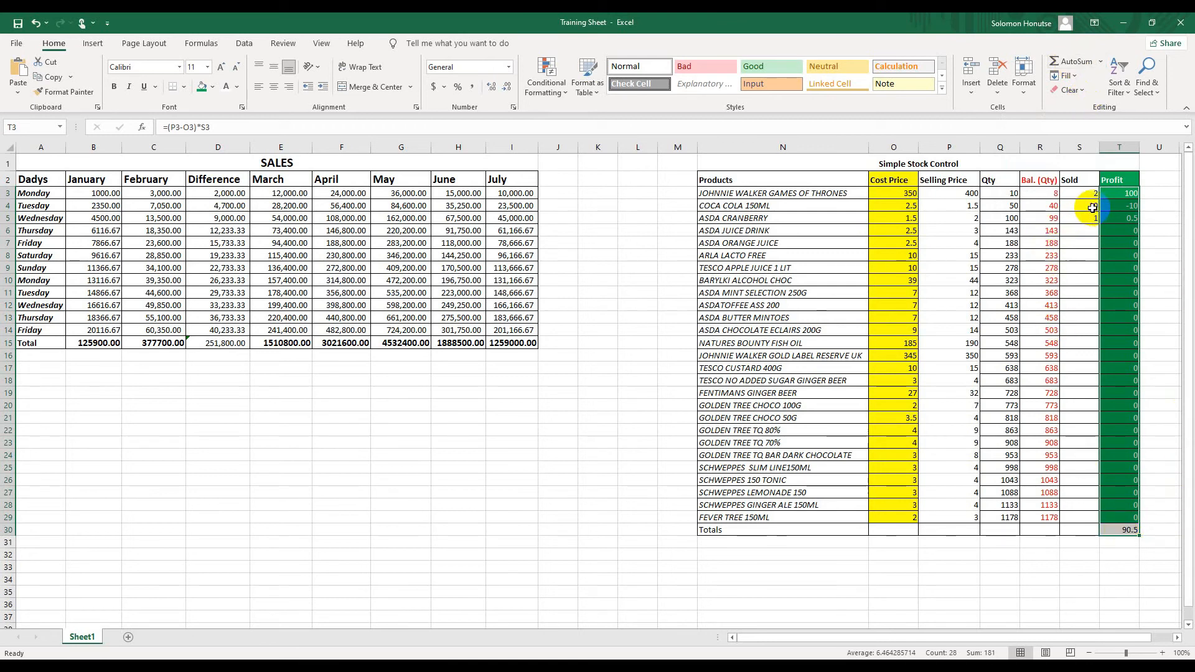
{"action": "left_click_drag", "start_coordinate": [1091, 191], "coordinate": [1092, 527]}
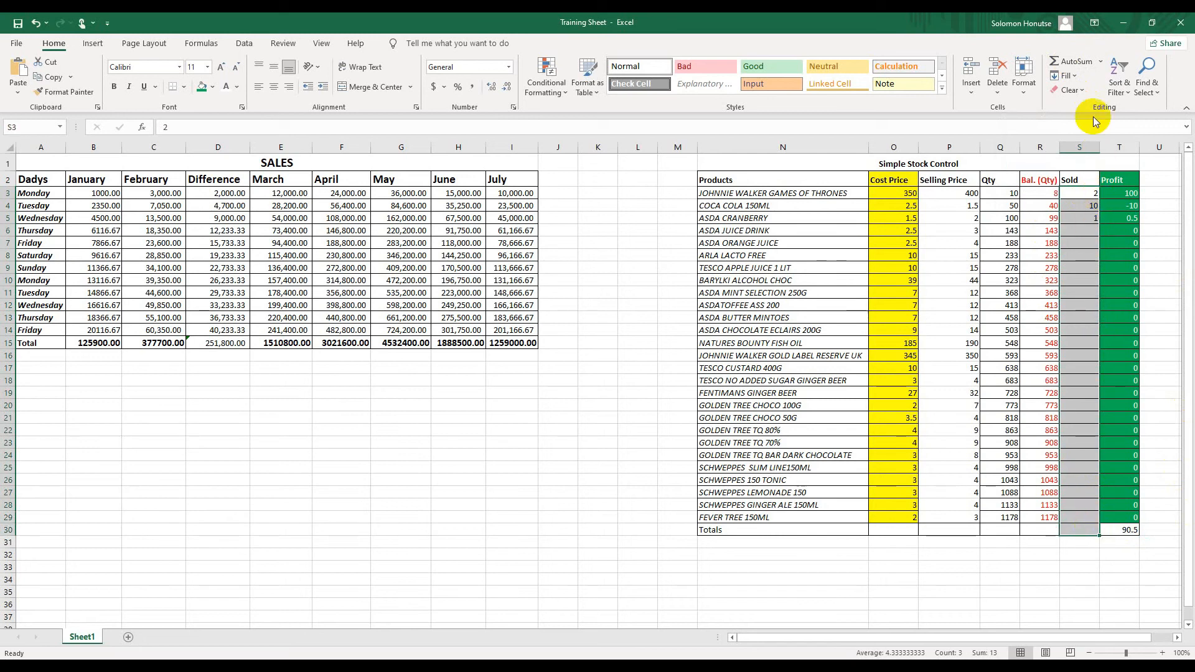
{"action": "left_click", "coordinate": [1067, 64]}
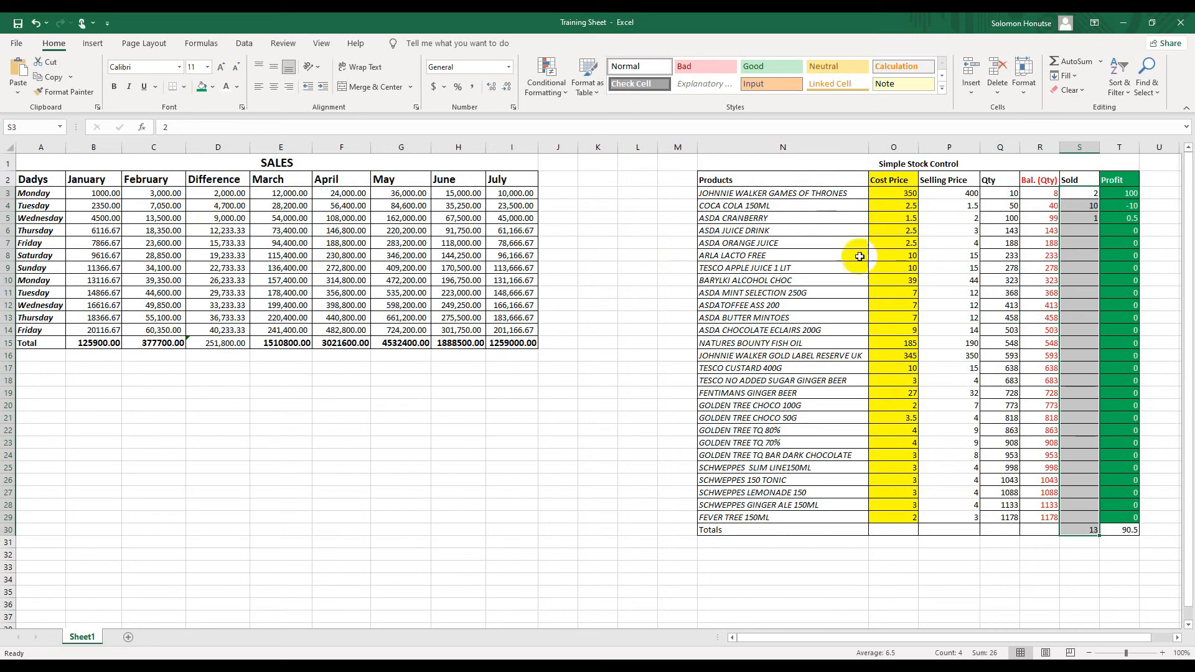
{"action": "left_click", "coordinate": [1045, 193]}
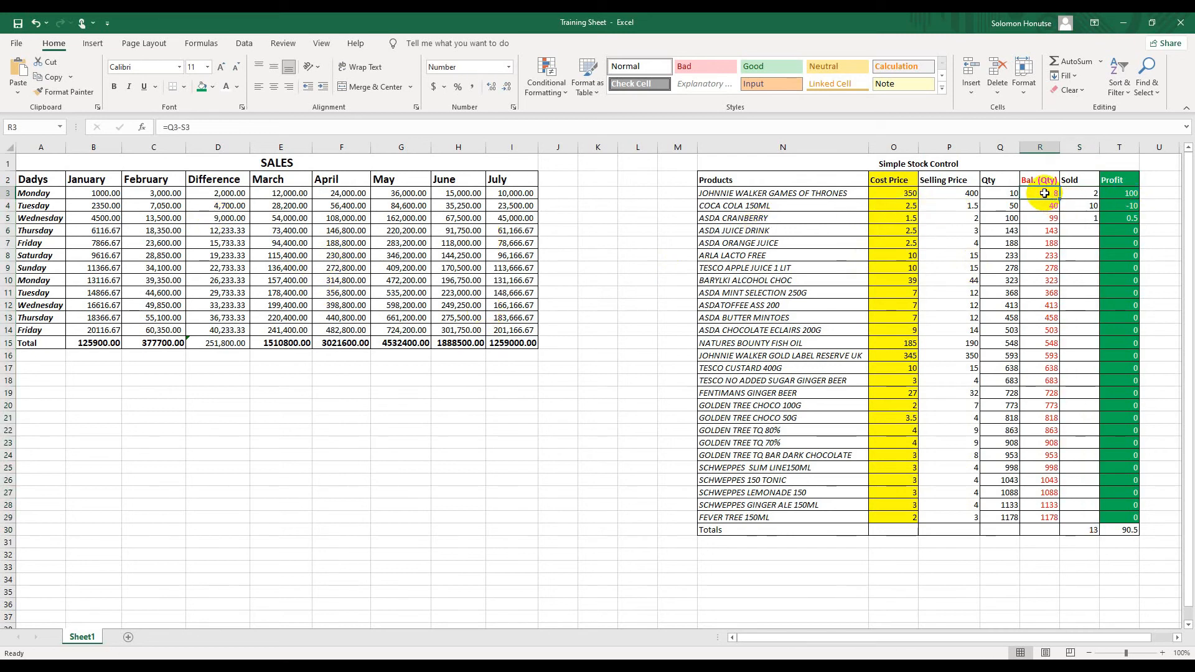
{"action": "left_click", "coordinate": [883, 242]}
{"action": "left_click", "coordinate": [891, 329]}
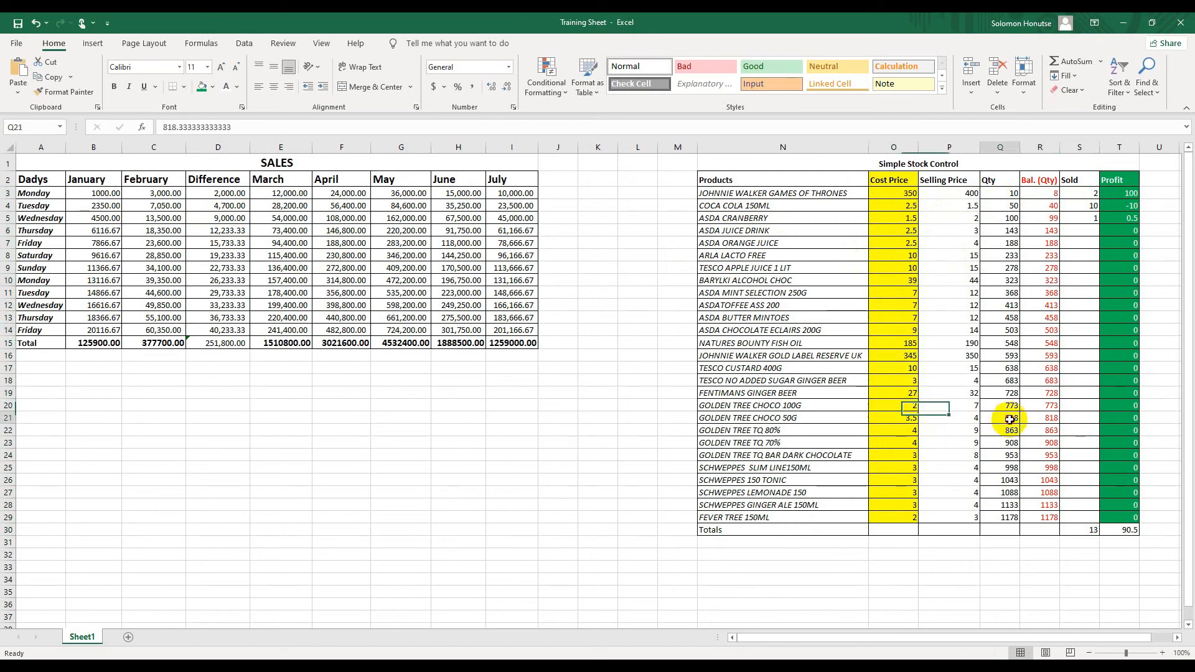
{"action": "left_click", "coordinate": [1036, 356]}
{"action": "left_click", "coordinate": [1036, 293]}
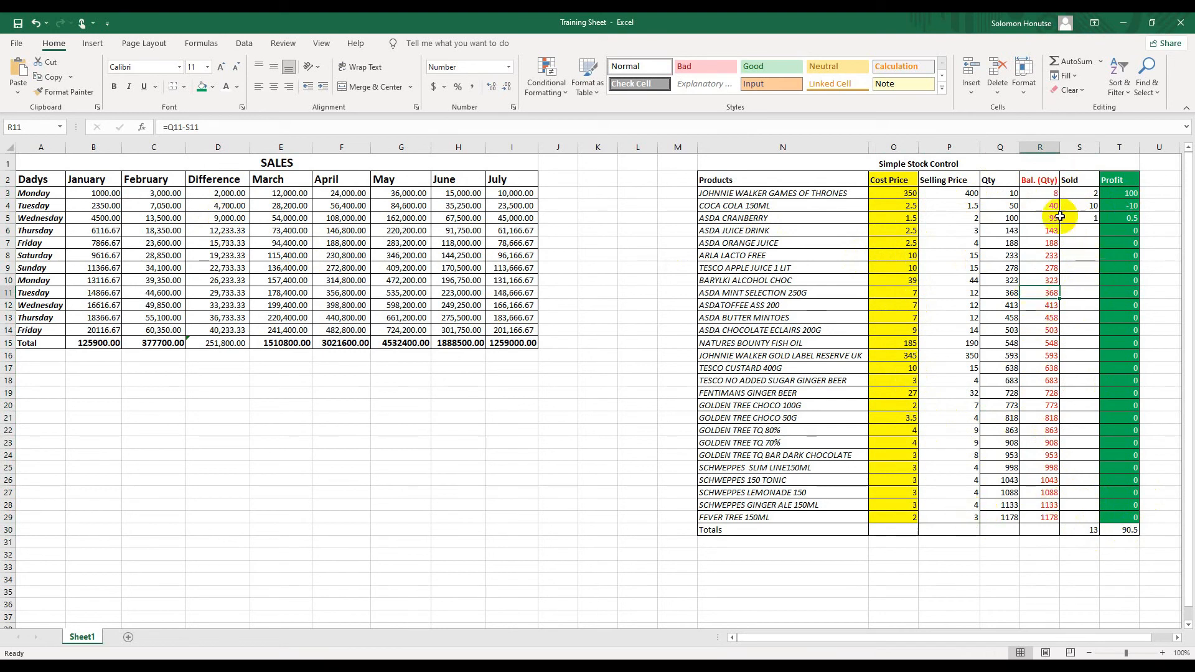
Step: Enter 100 as the Sold quantity for ASDA JUICE DRINK in S6
{"action": "left_click", "coordinate": [1087, 234]}
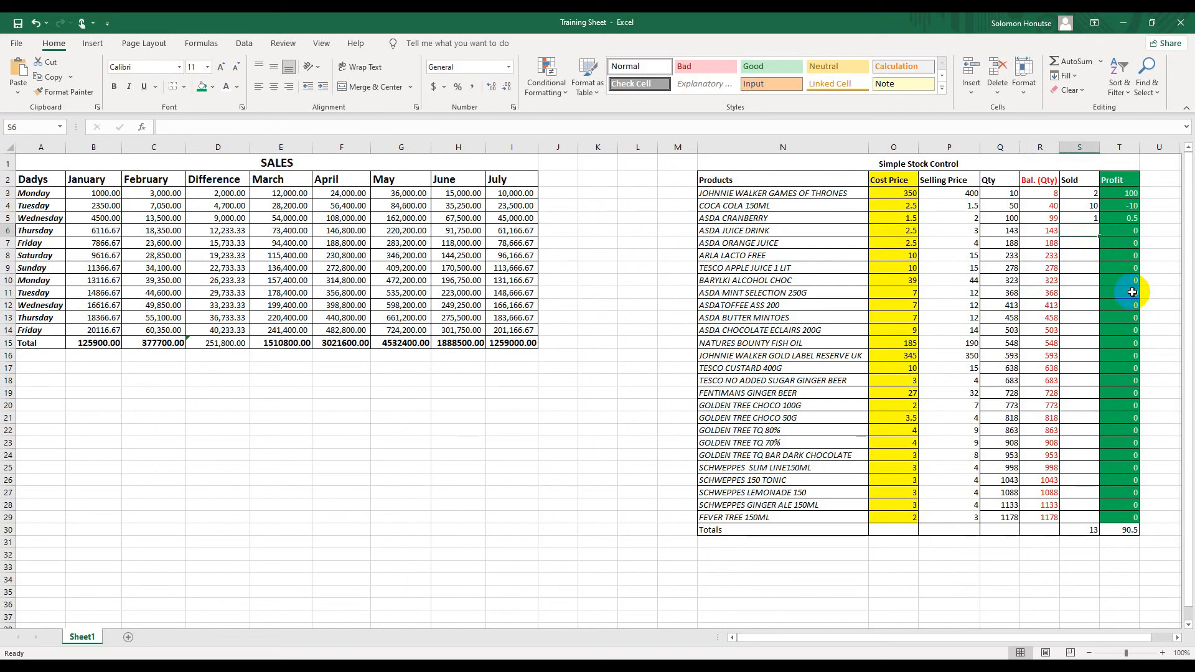
{"action": "type", "text": "100"}
{"action": "key", "text": "Return"}
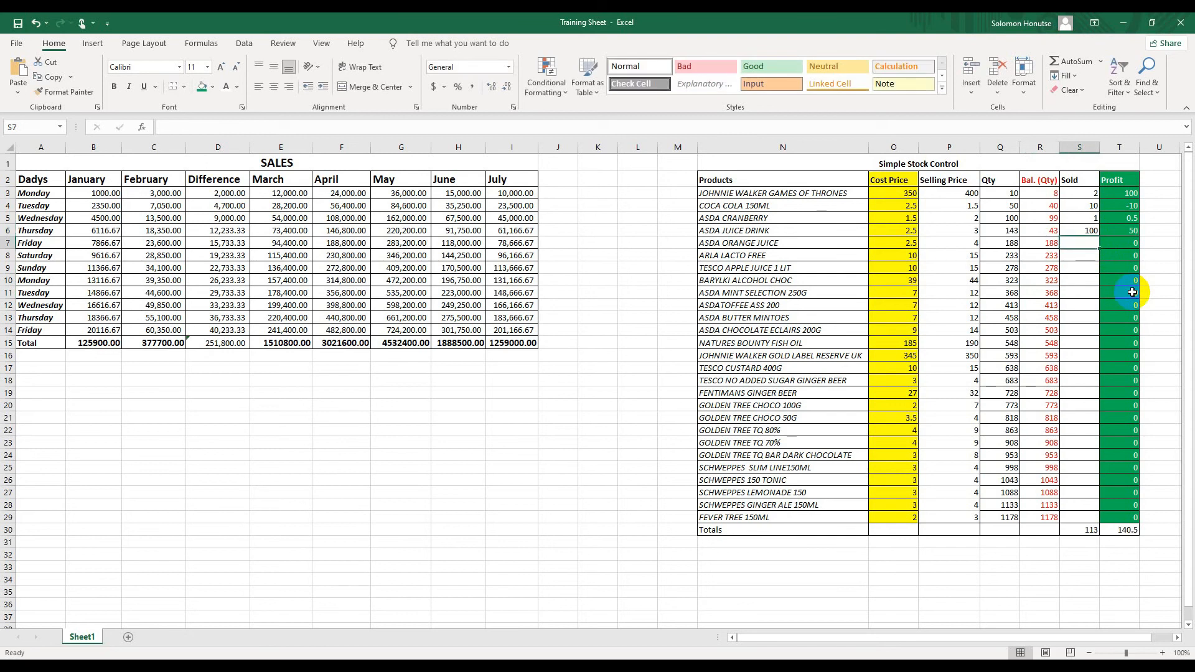